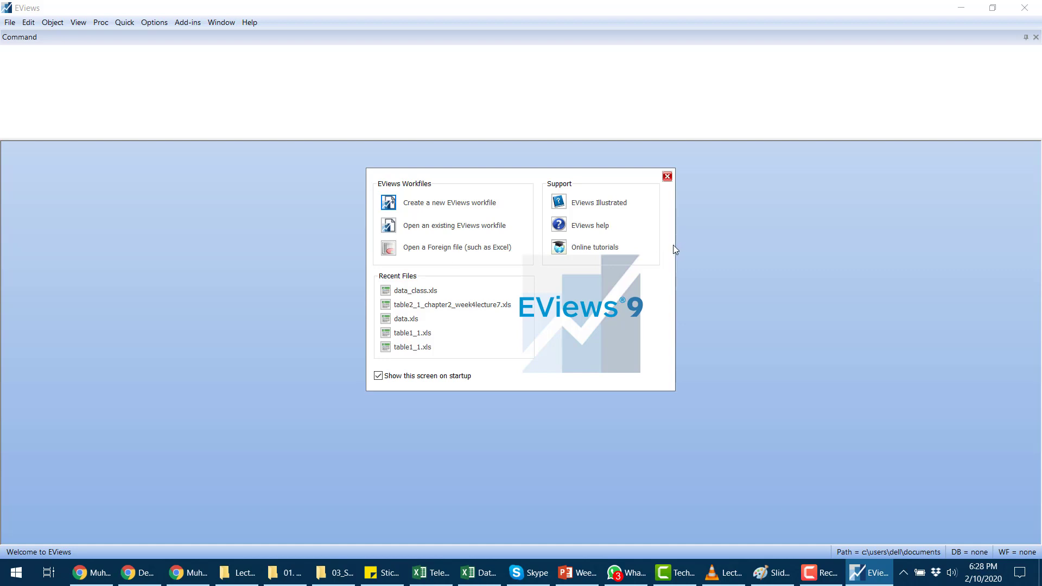
Dismiss the startup screen and choose the Data Excel workbook on the Desktop for import from file.
left_click(668, 177)
left_click(10, 22)
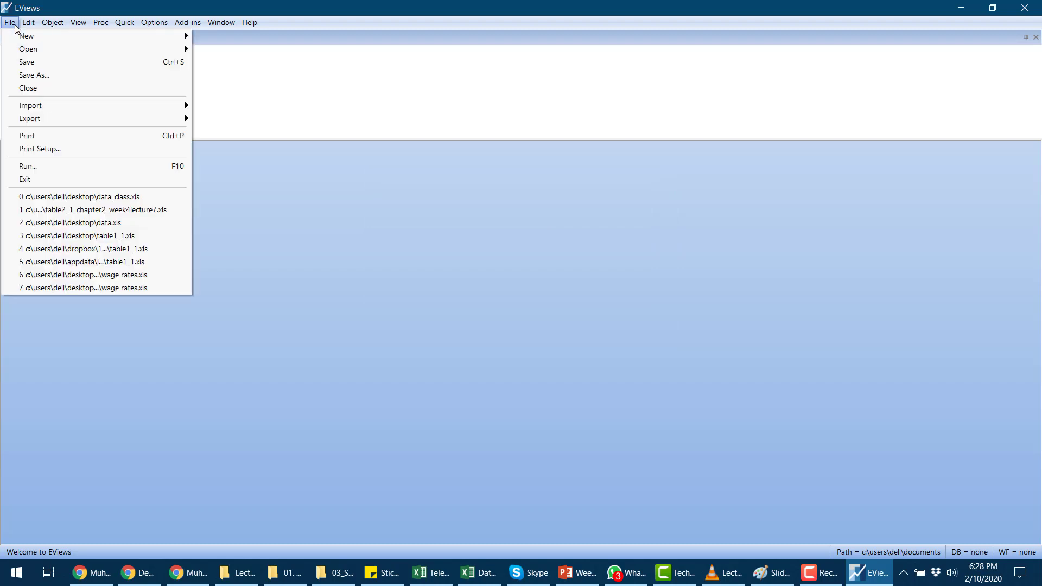
mouse_move(37, 106)
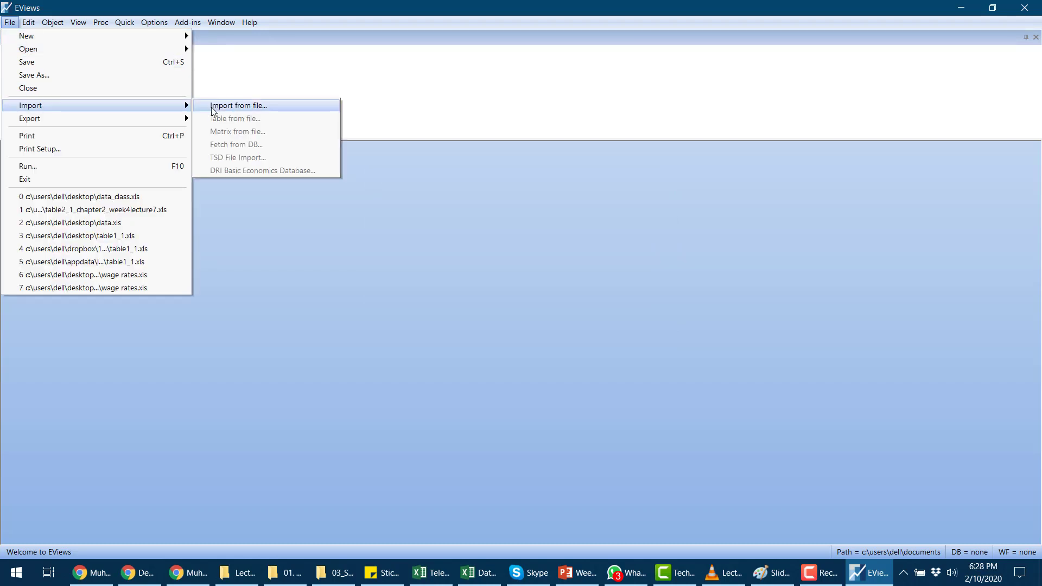
left_click(243, 106)
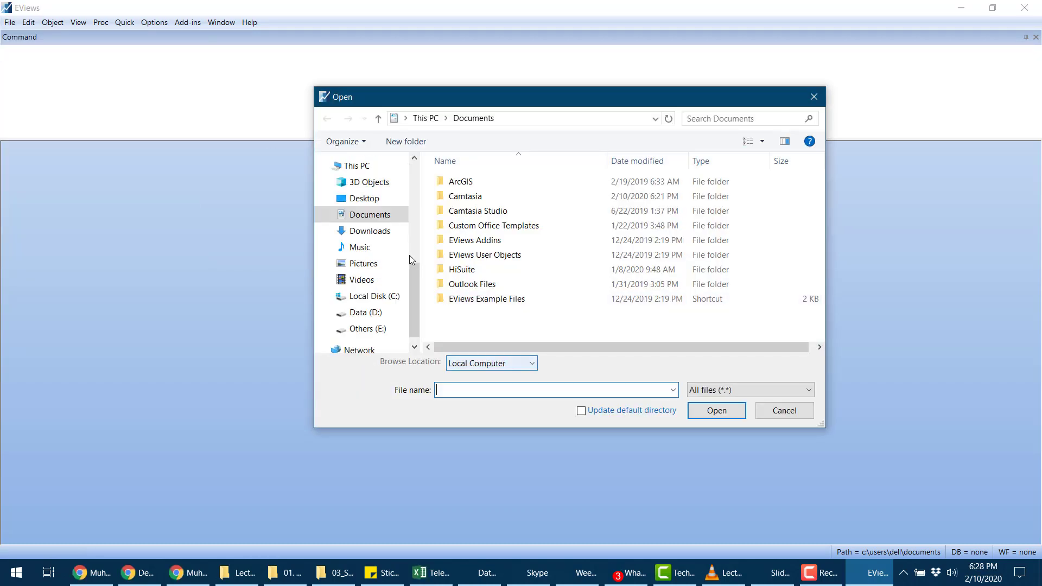
left_click_drag(415, 280, 415, 182)
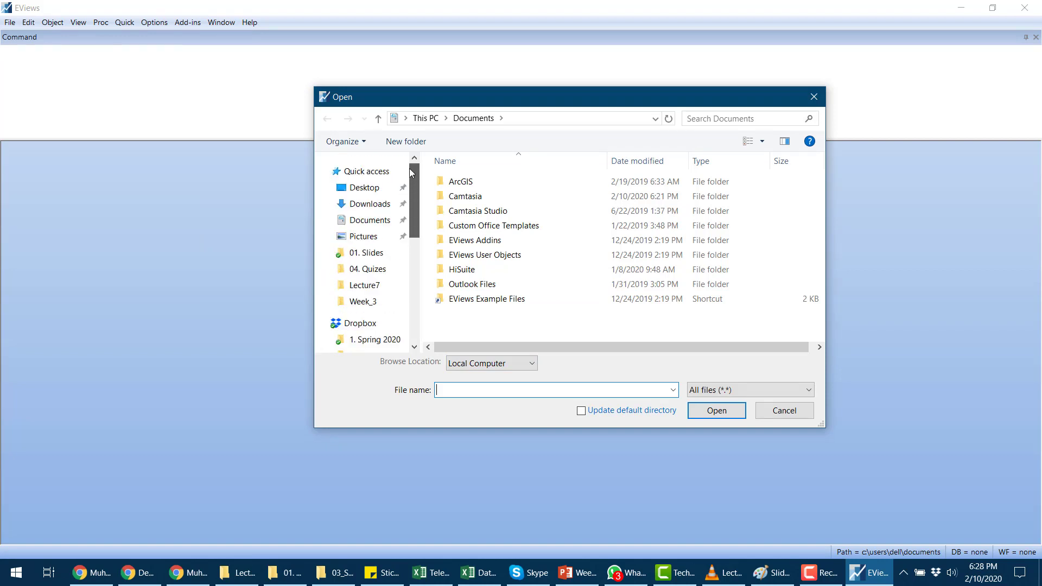
left_click(364, 188)
scroll(505, 257, "down", 2)
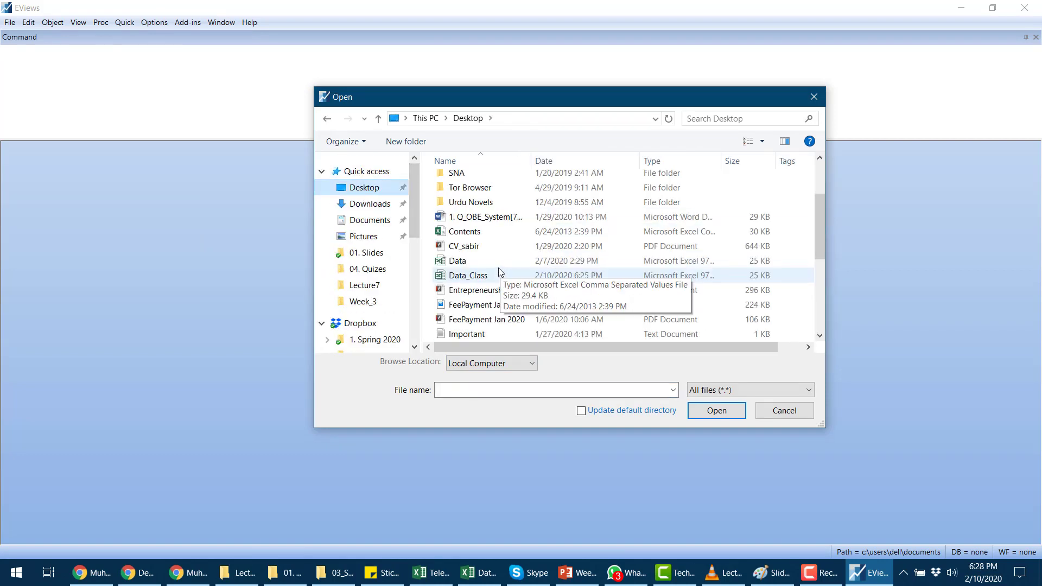
double_click(459, 262)
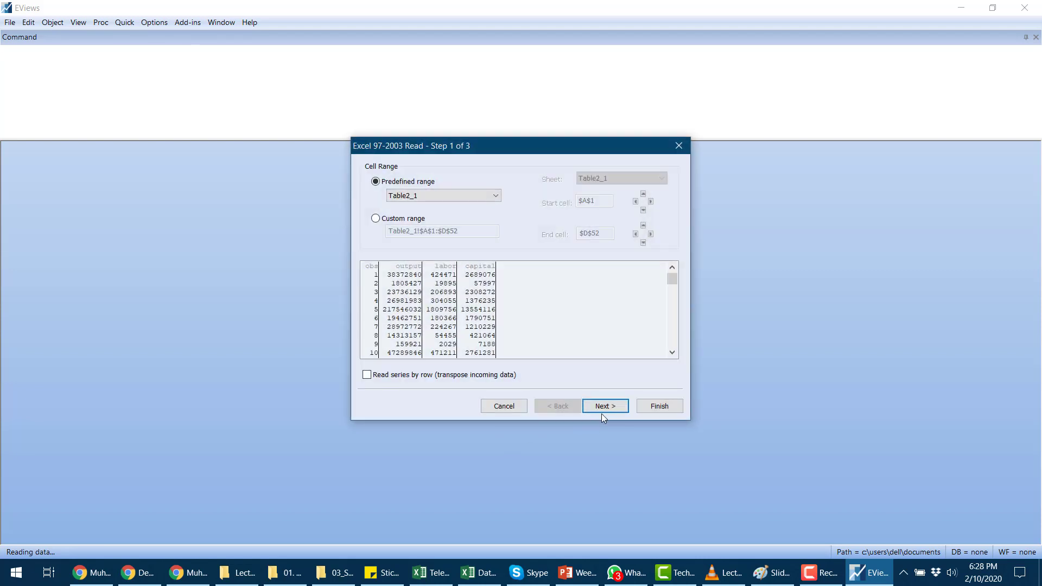
Import the predefined Table2_1 range into a new unstructured/undated workfile, linking the imported series to the external source.
left_click(603, 406)
left_click(604, 406)
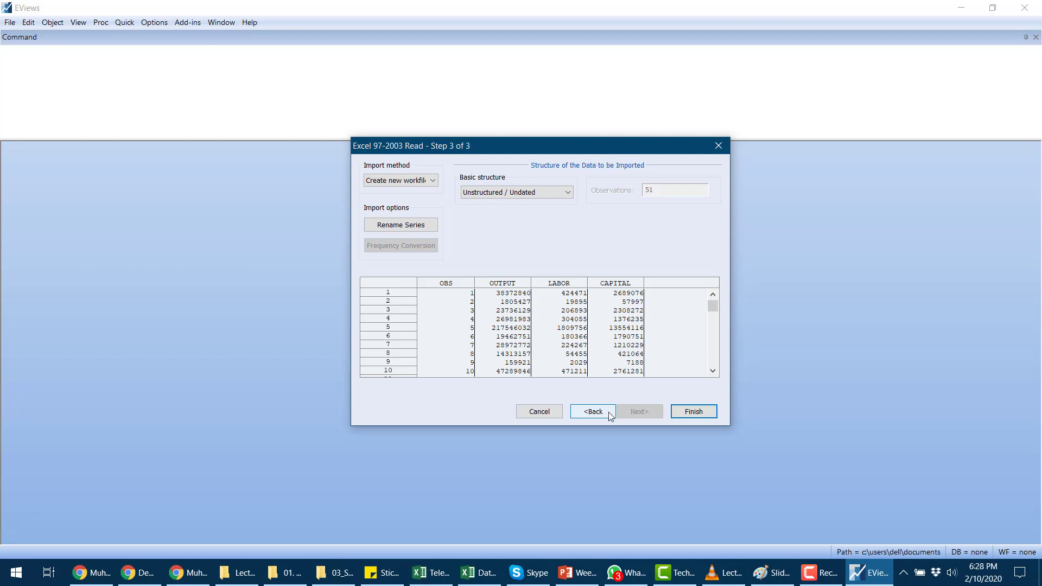
left_click(701, 415)
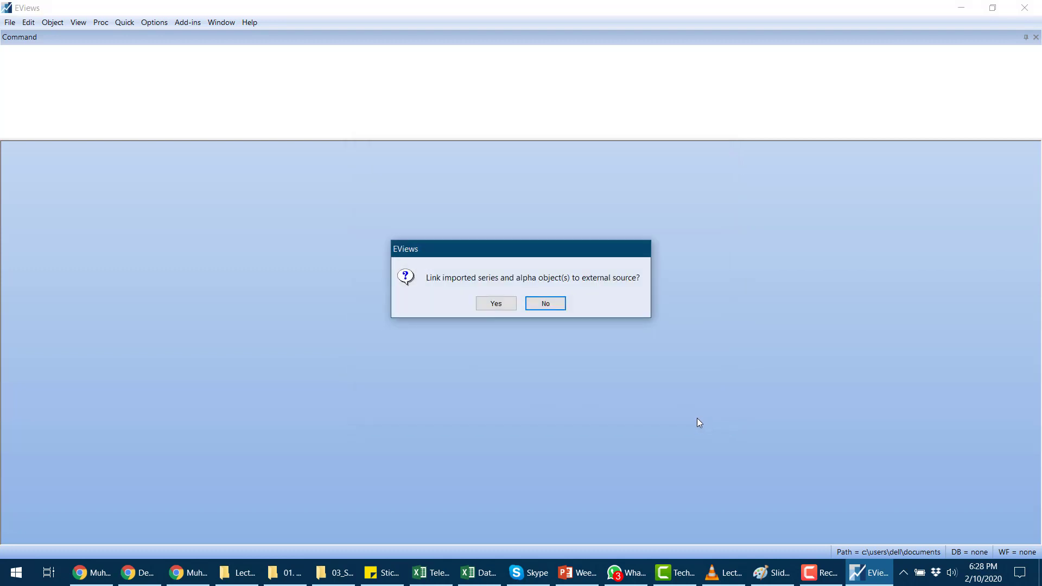
left_click(484, 304)
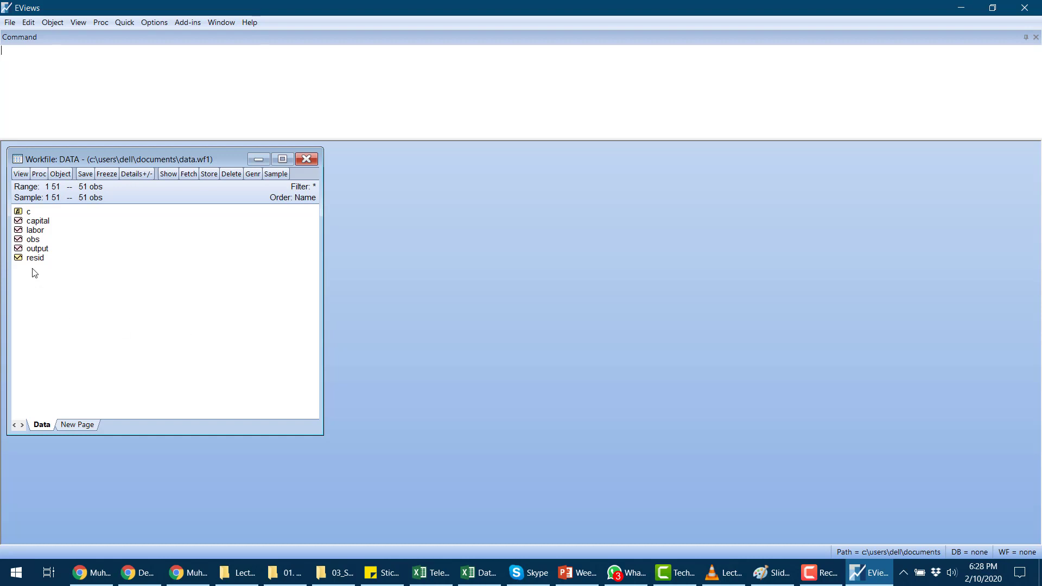
left_click(47, 230)
left_click(36, 239)
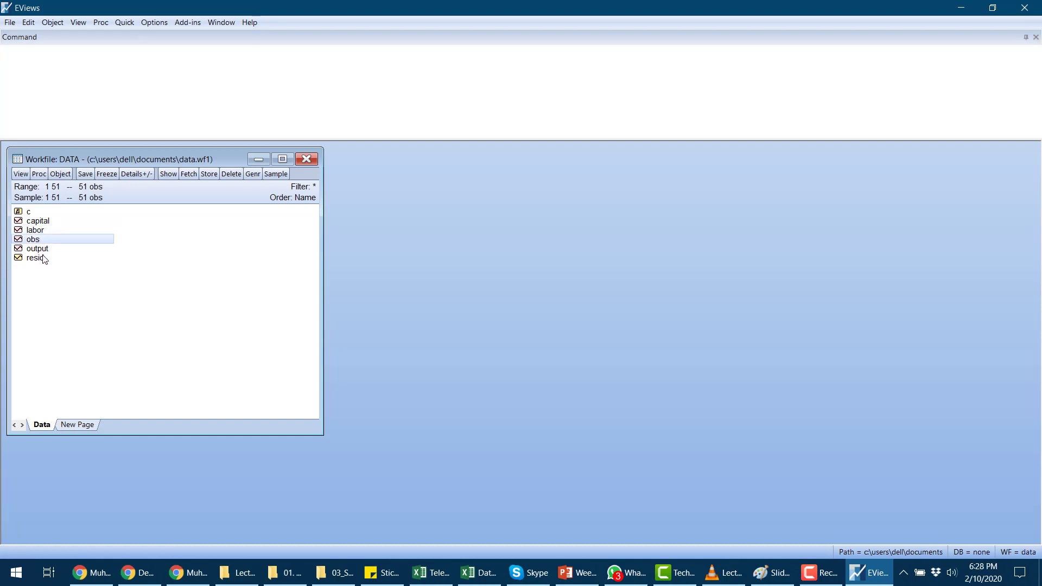
left_click(43, 258)
left_click(43, 250)
left_click(44, 259)
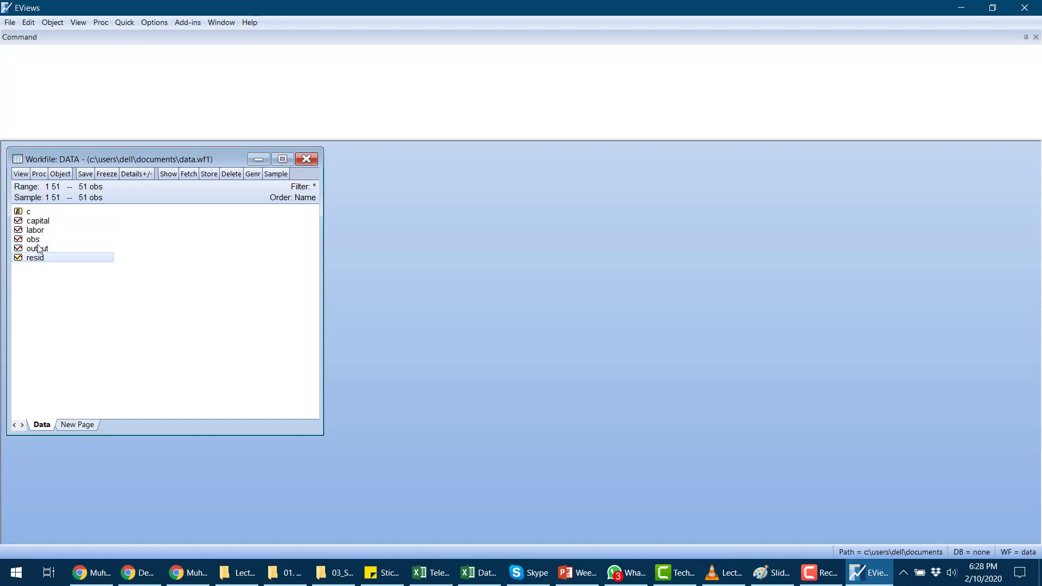
left_click(60, 280)
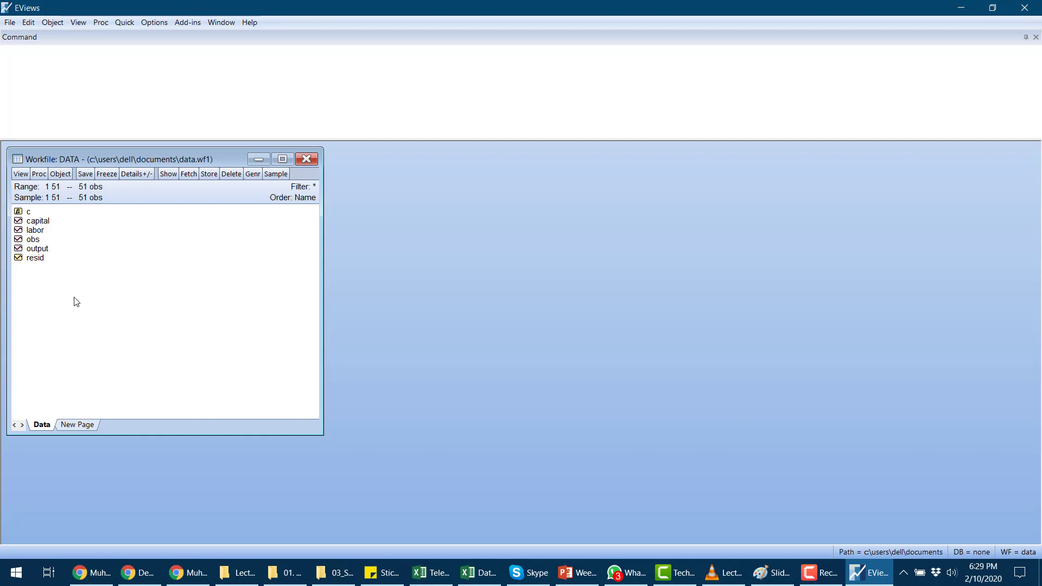
Open the output, labor and capital series together as a group, in that order.
left_click(44, 251)
left_click(44, 232, "ctrl")
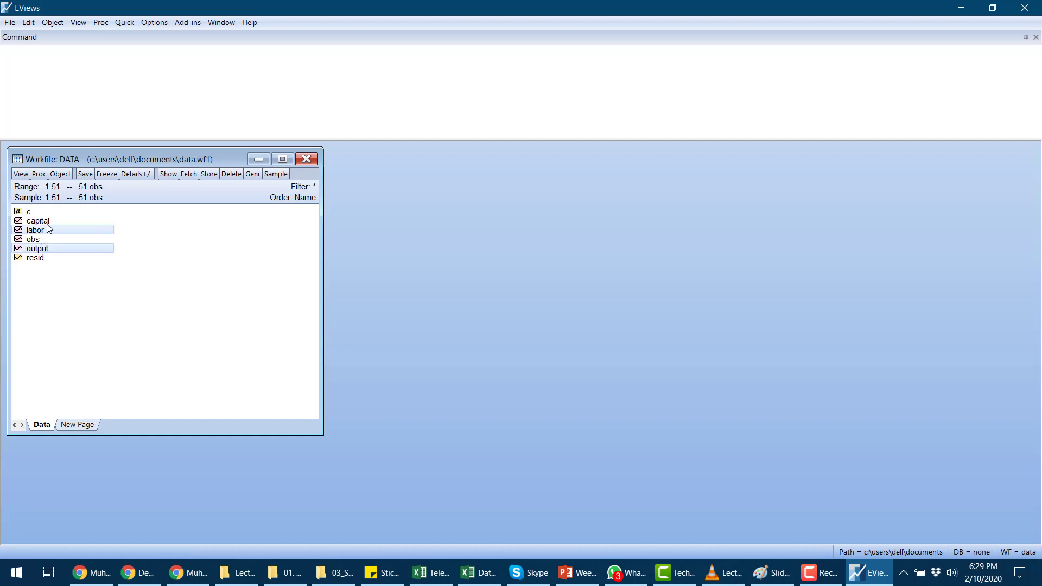
left_click(50, 223, "ctrl")
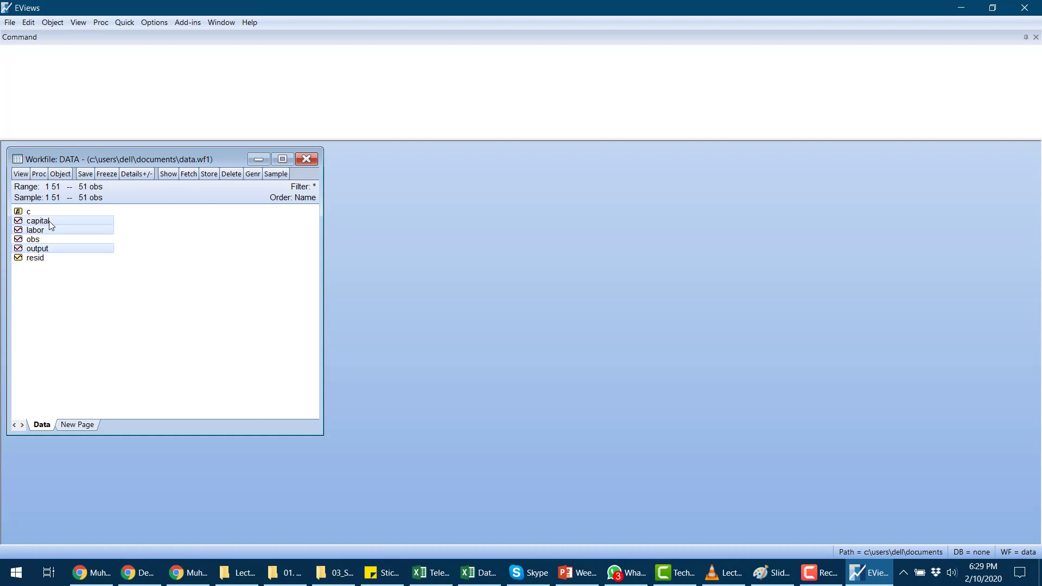
right_click(113, 229)
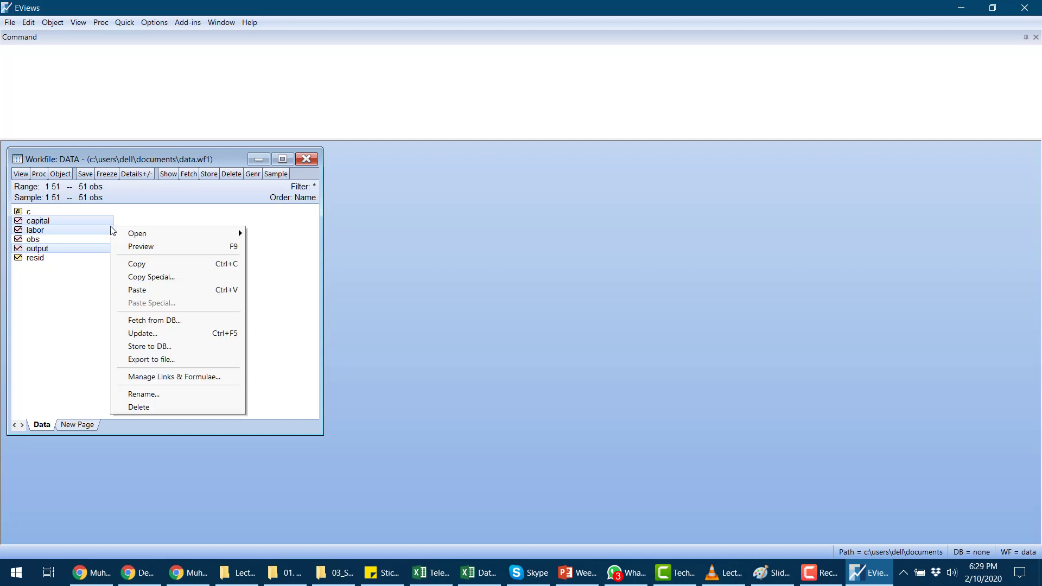
mouse_move(134, 234)
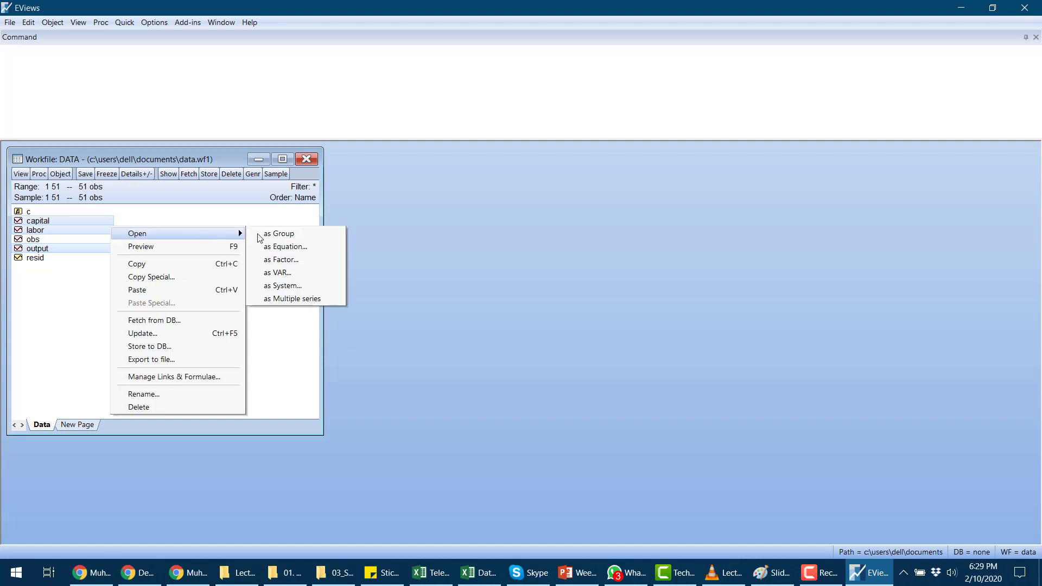
left_click(292, 235)
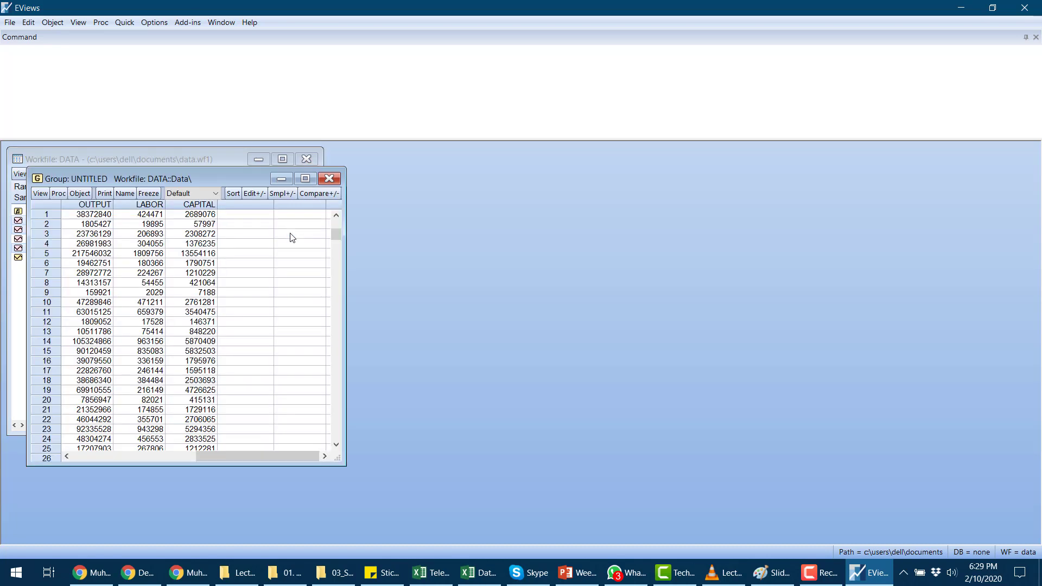
Examine the output, labor and capital observations in the enlarged group spreadsheet.
left_click(311, 184)
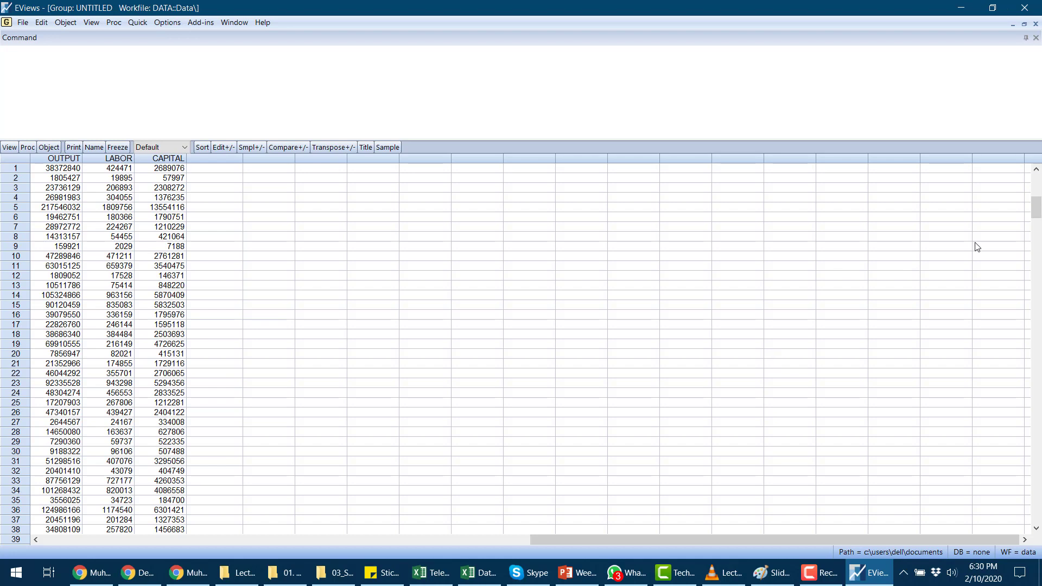
left_click_drag(1037, 216, 1040, 281)
scroll(73, 380, "down", 4)
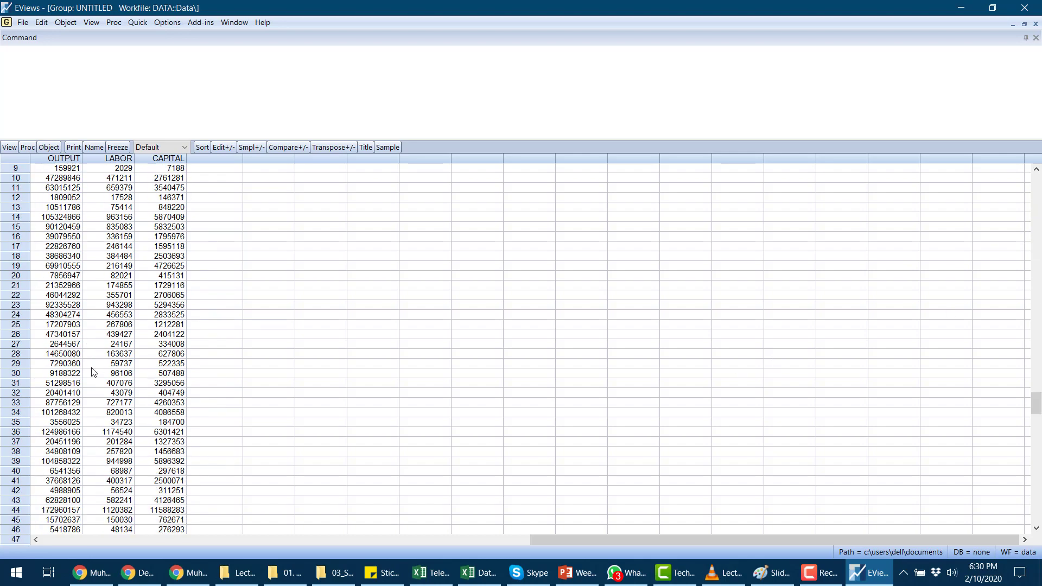
scroll(101, 382, "up", 2)
scroll(101, 382, "up", 3)
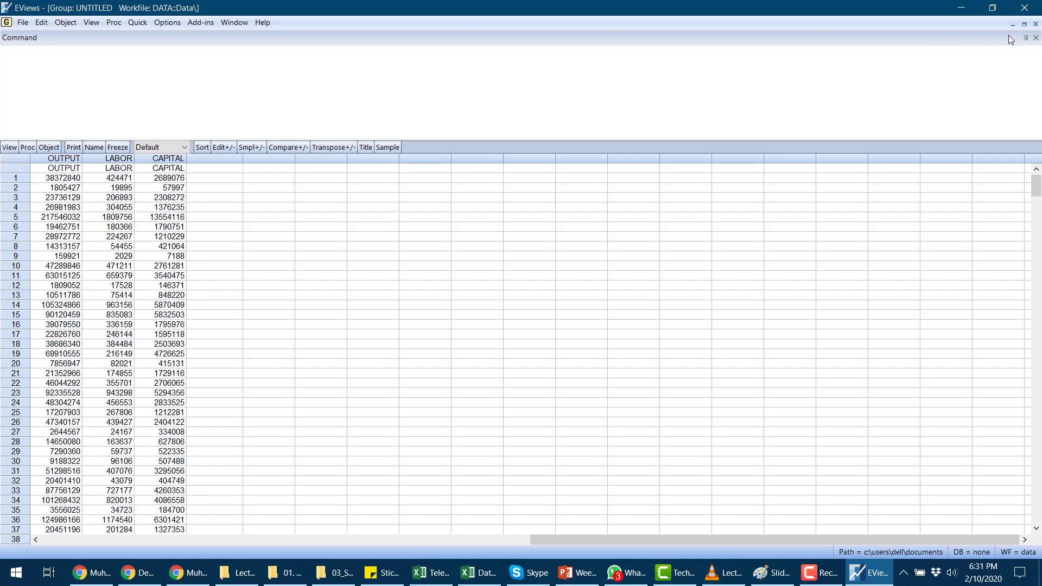
left_click(1025, 24)
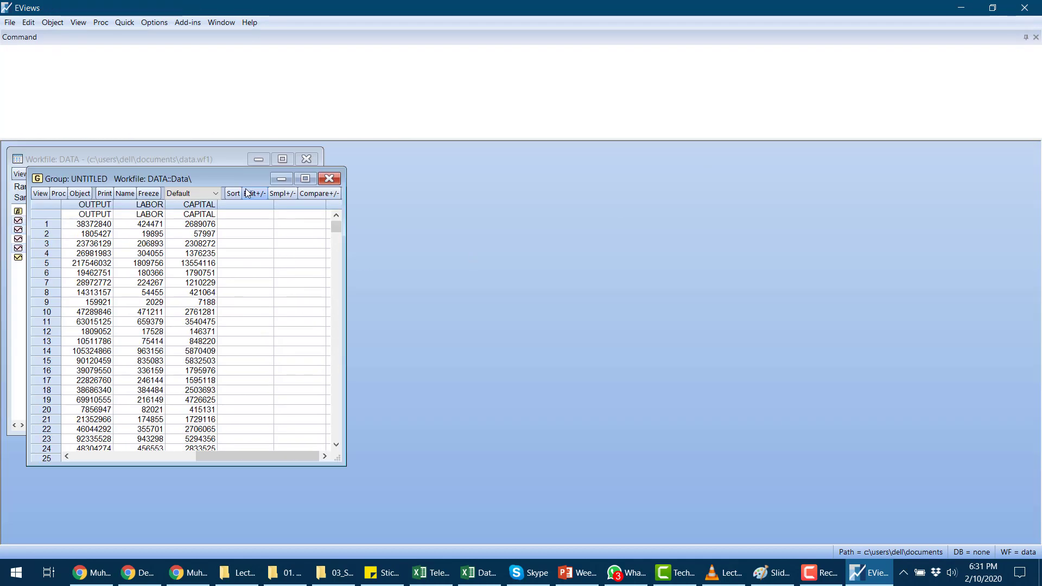
left_click_drag(230, 177, 527, 154)
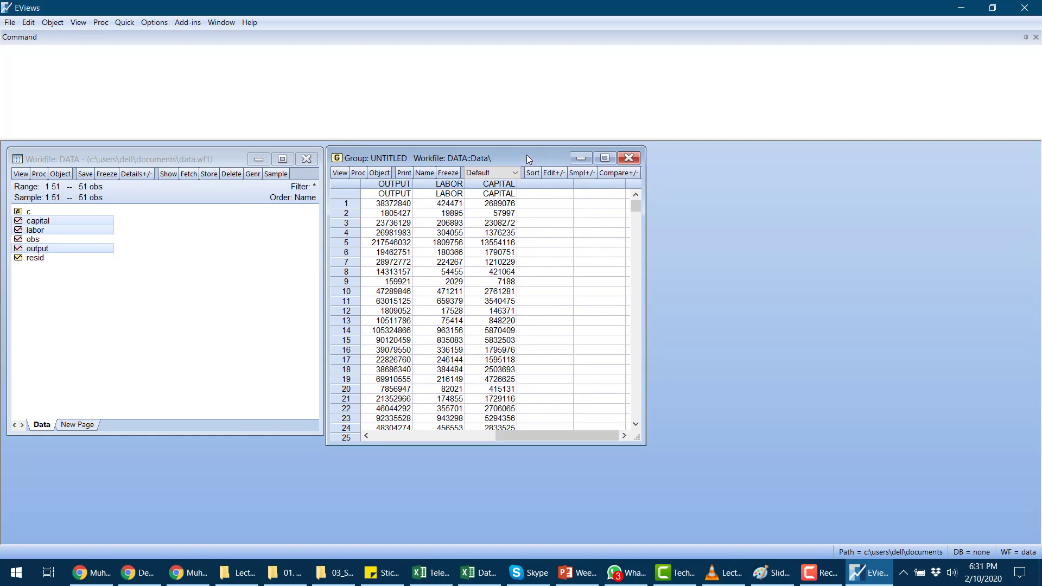
left_click(604, 158)
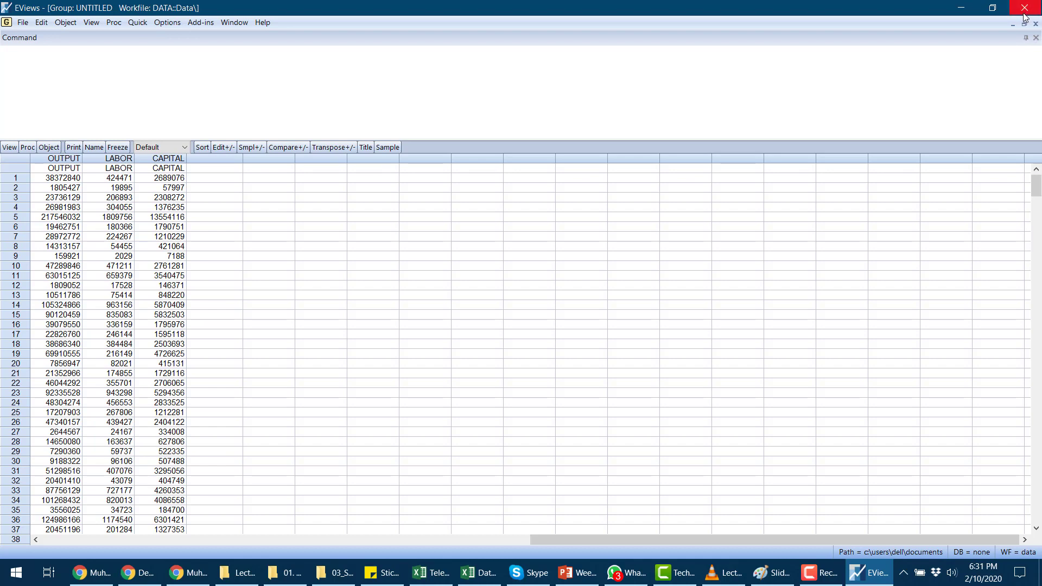
Close and delete the untitled group, restore the workfile window to its smaller size and clear the series selection.
left_click(1035, 25)
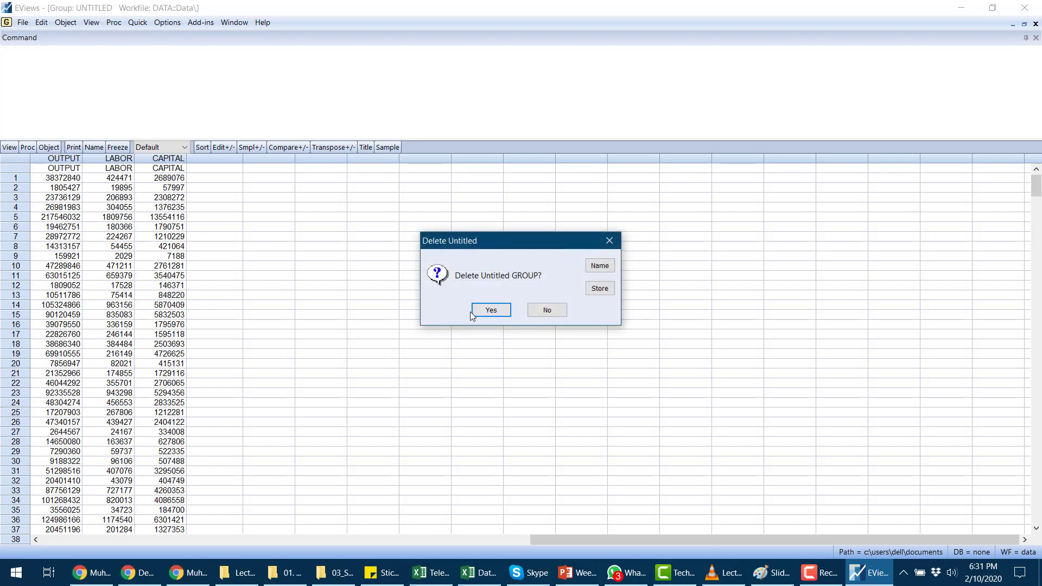
left_click(488, 310)
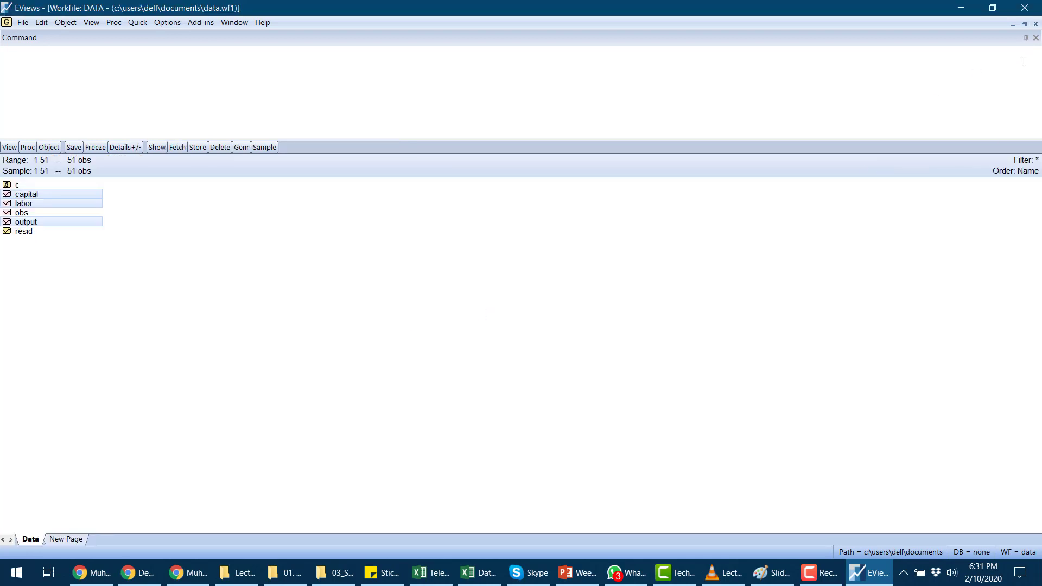
left_click(1024, 24)
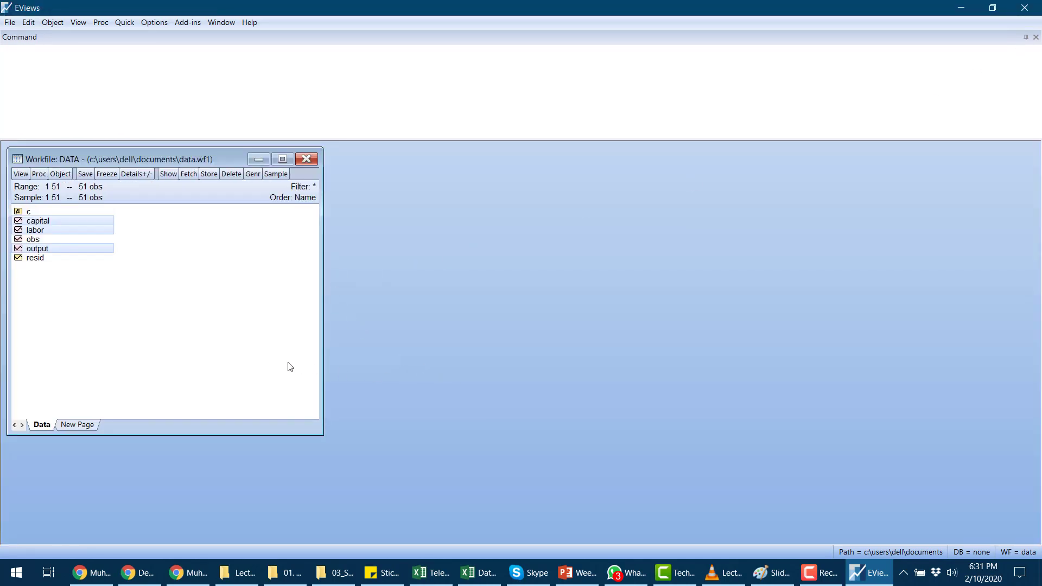
left_click(252, 361)
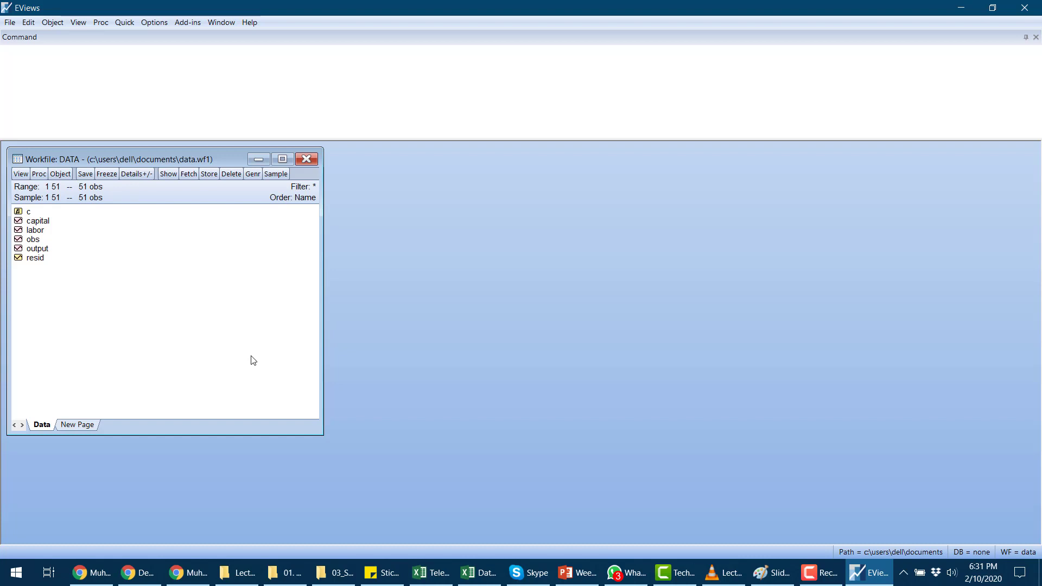
left_click(60, 175)
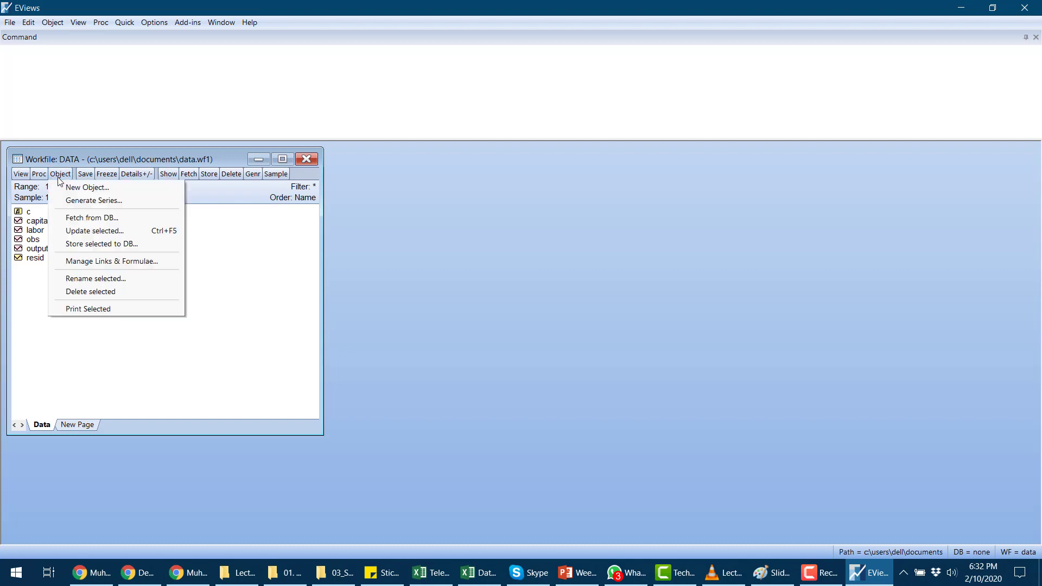
left_click(80, 204)
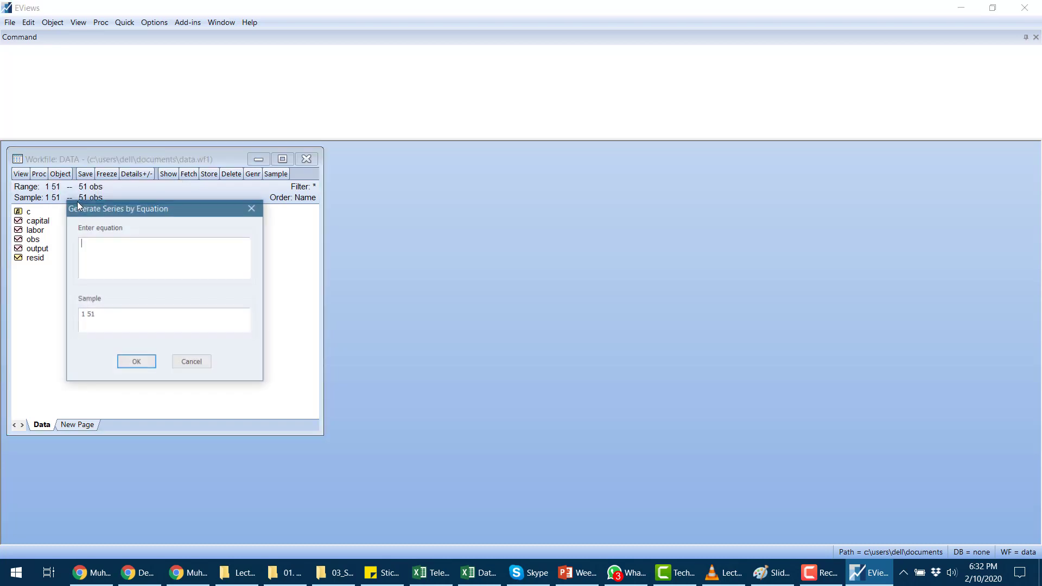
left_click_drag(83, 207, 273, 170)
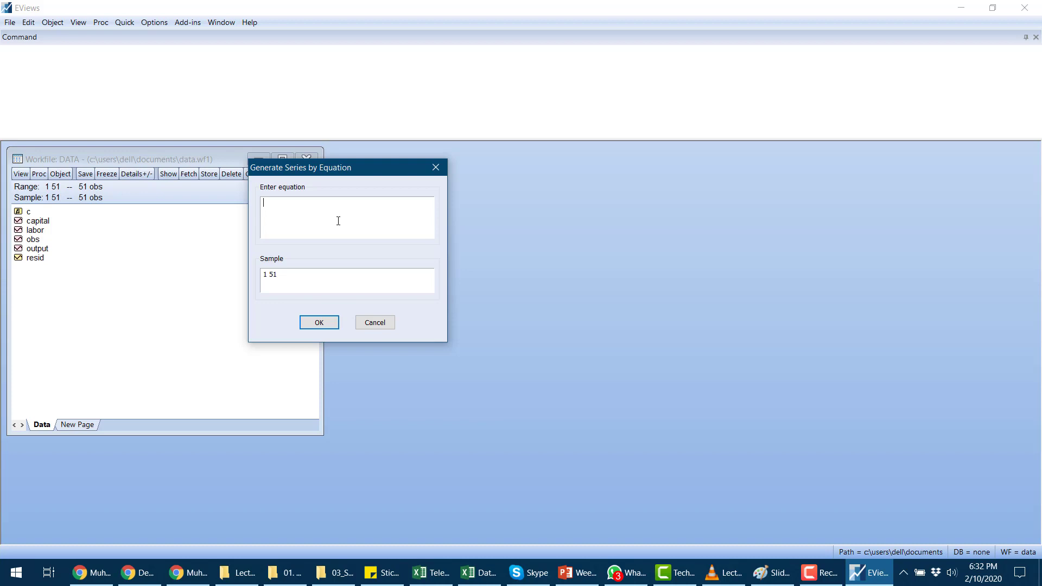
type("noutput = @lo")
key("BackSpace")
type("og(output")
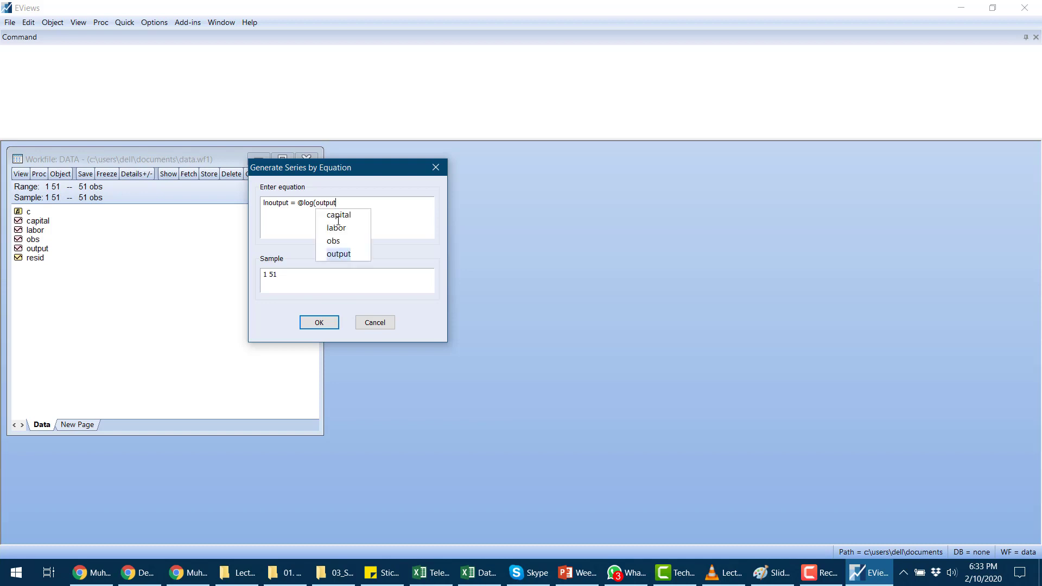
type(")")
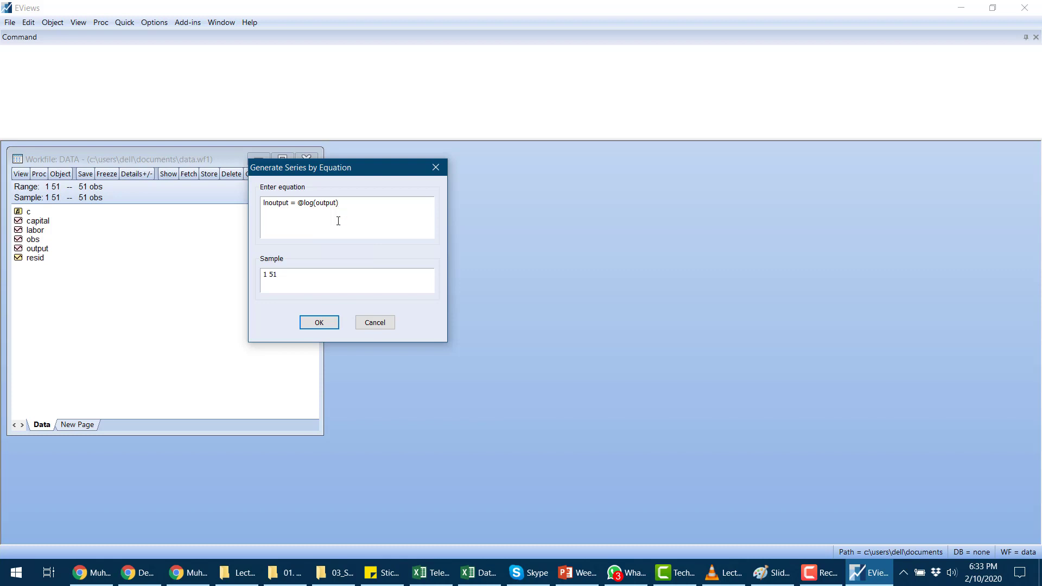
left_click(319, 323)
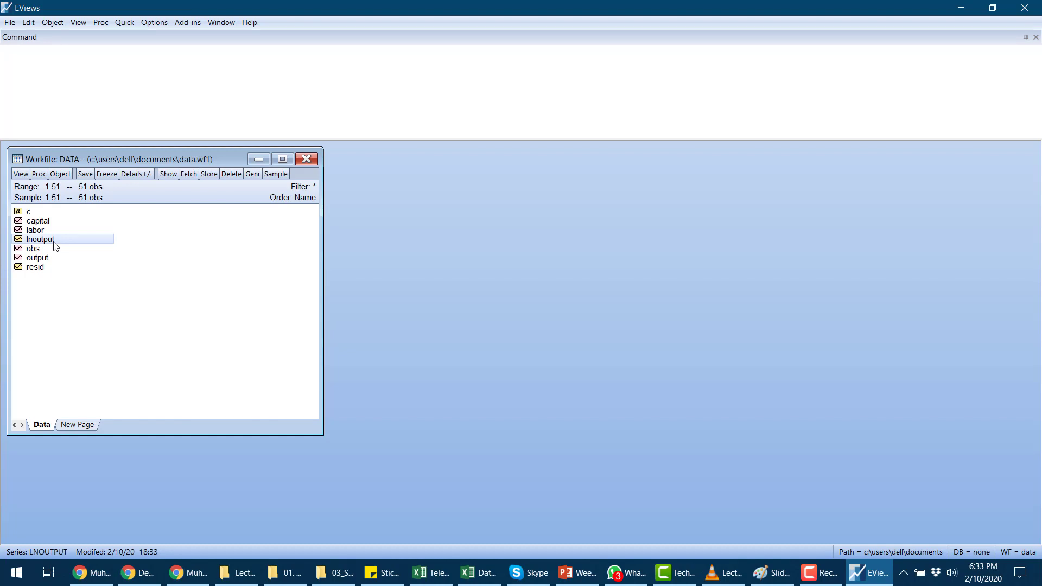
Delete the lnoutput series from the workfile.
key("Delete")
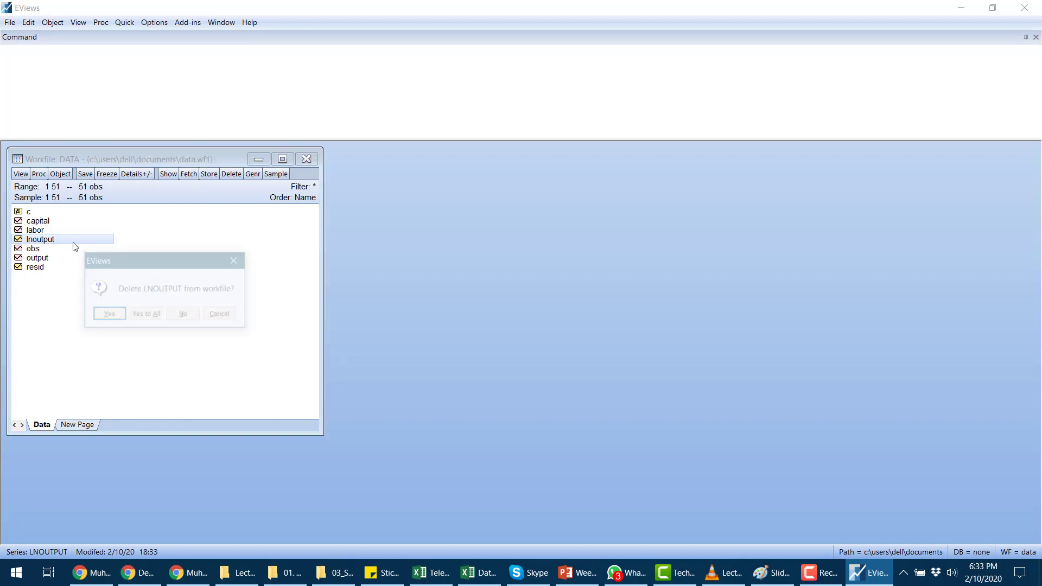
left_click(108, 316)
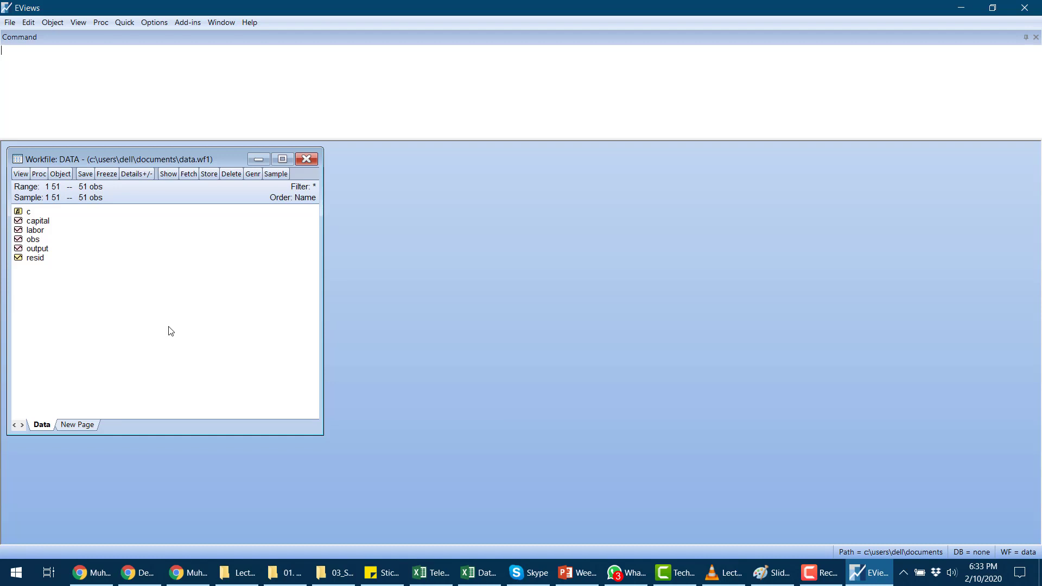
left_click(60, 173)
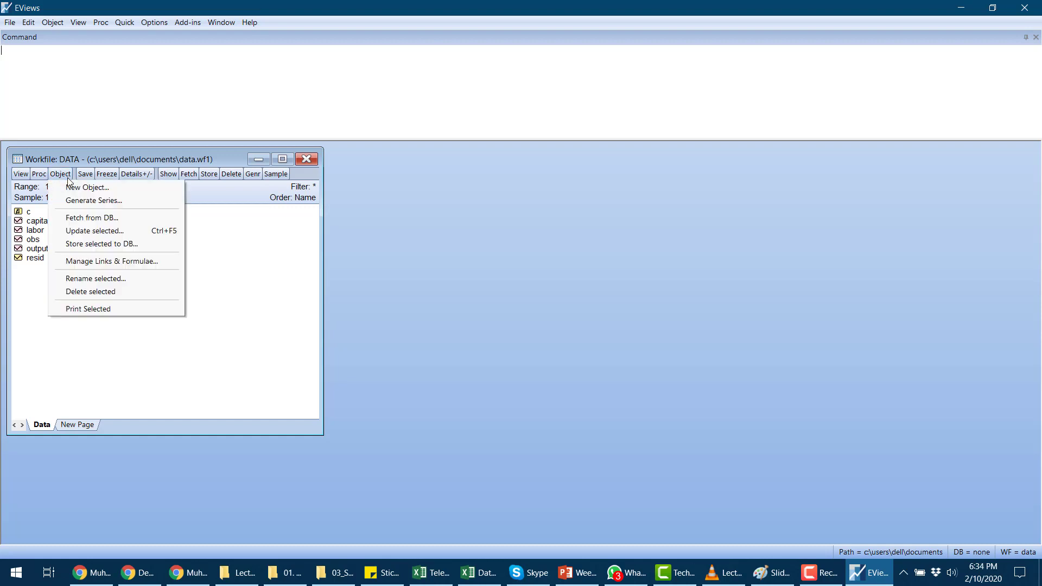
left_click(265, 328)
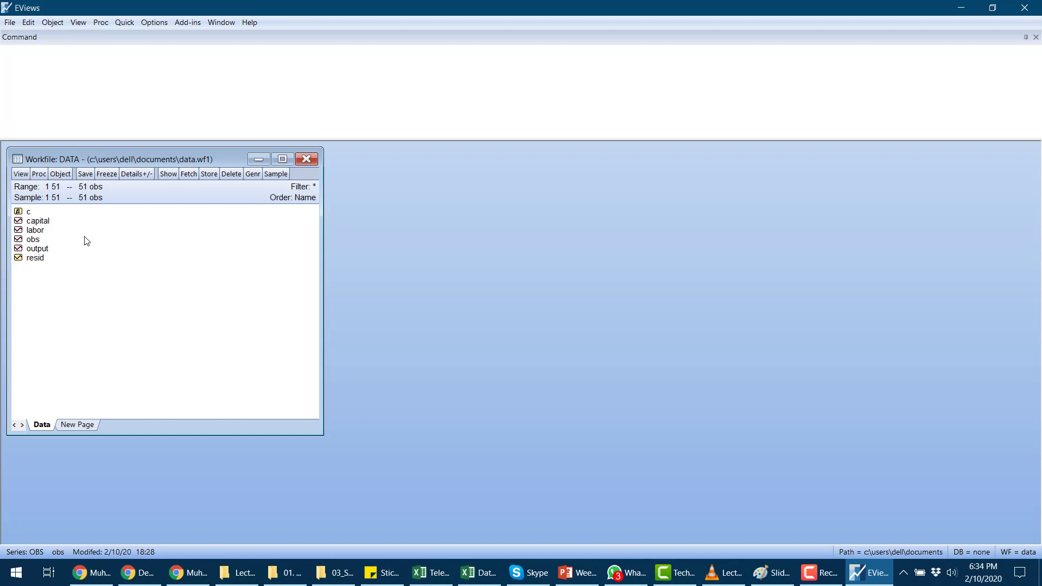
left_click(63, 178)
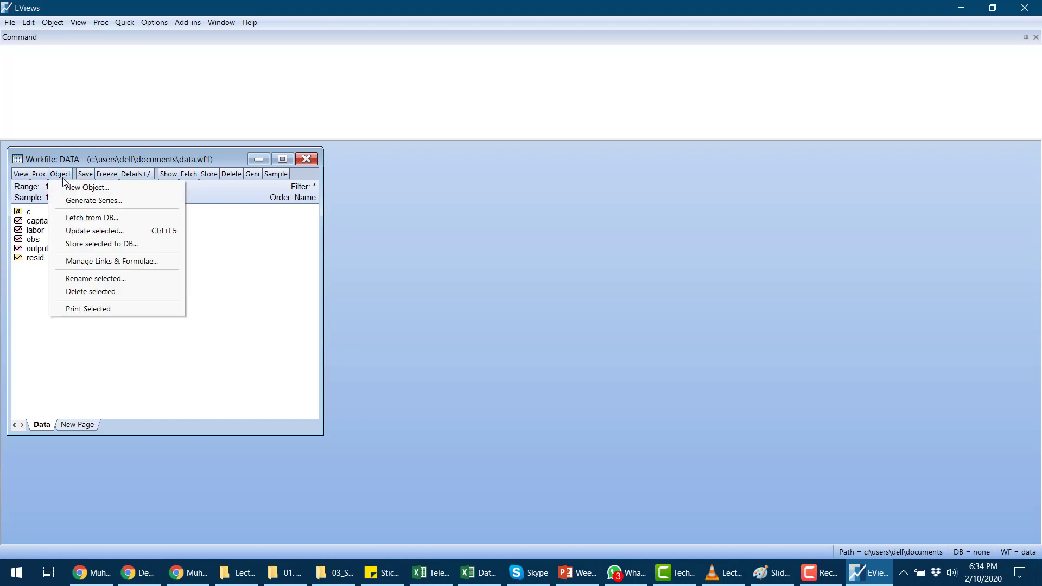
left_click(74, 201)
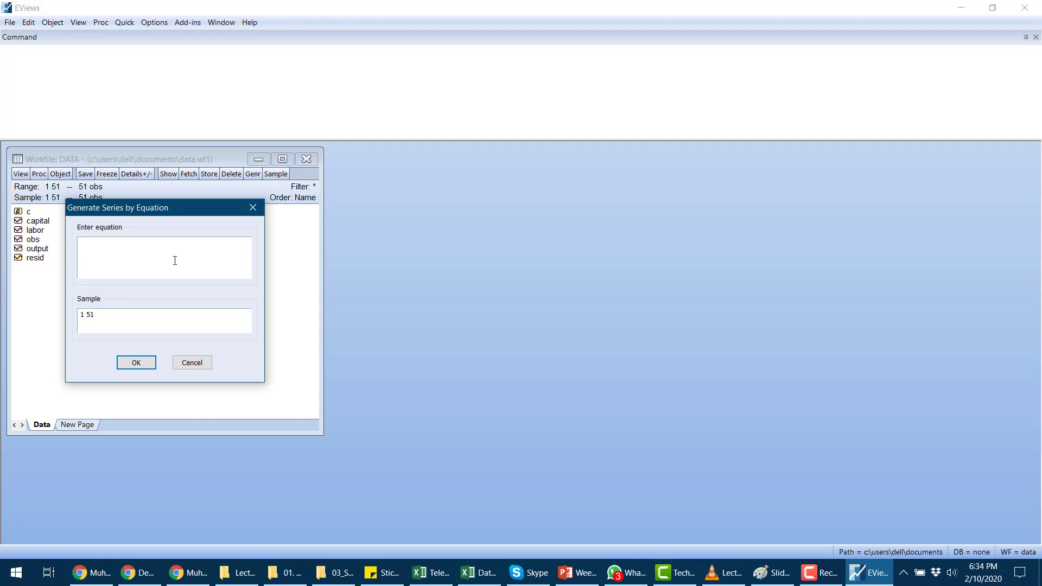
type("lnoutput = @log(output")
left_click(130, 365)
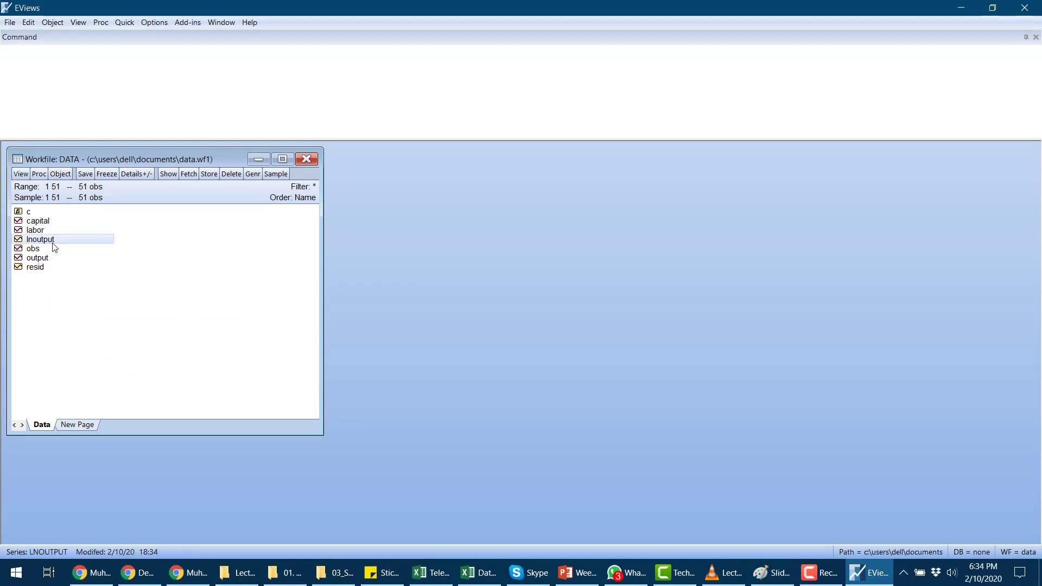
left_click(60, 174)
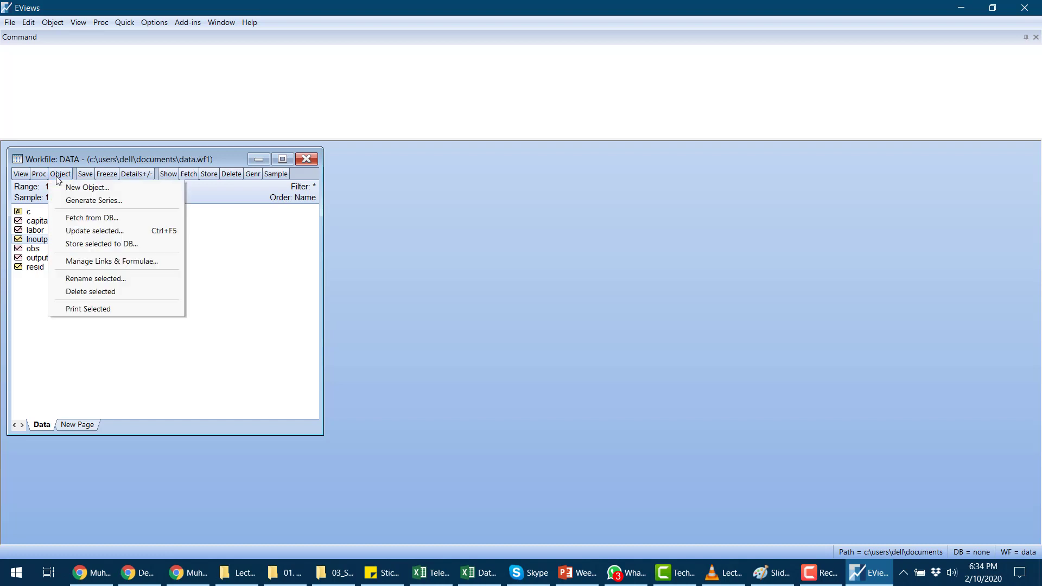
left_click(97, 201)
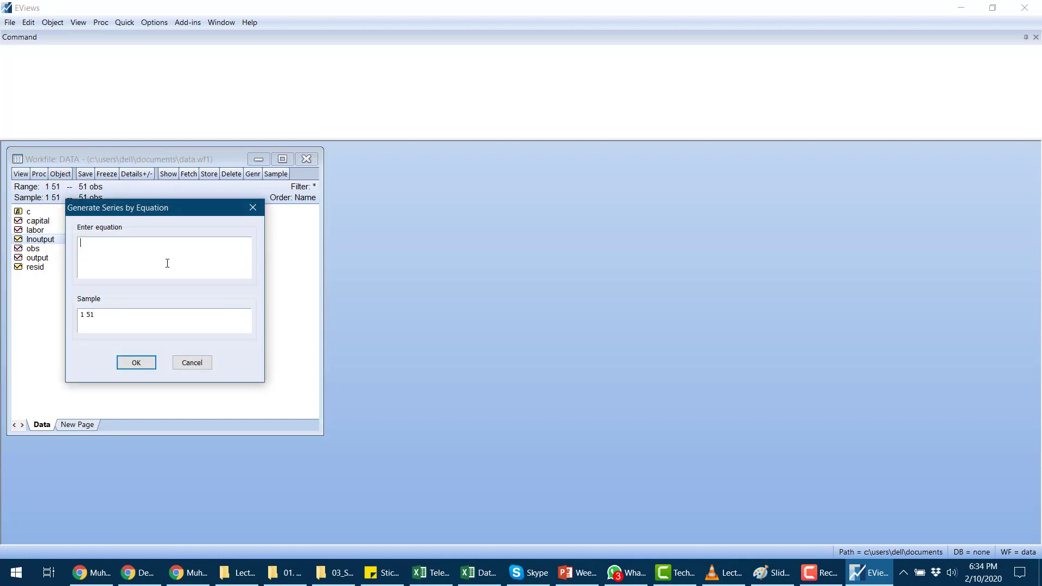
type("lncapit")
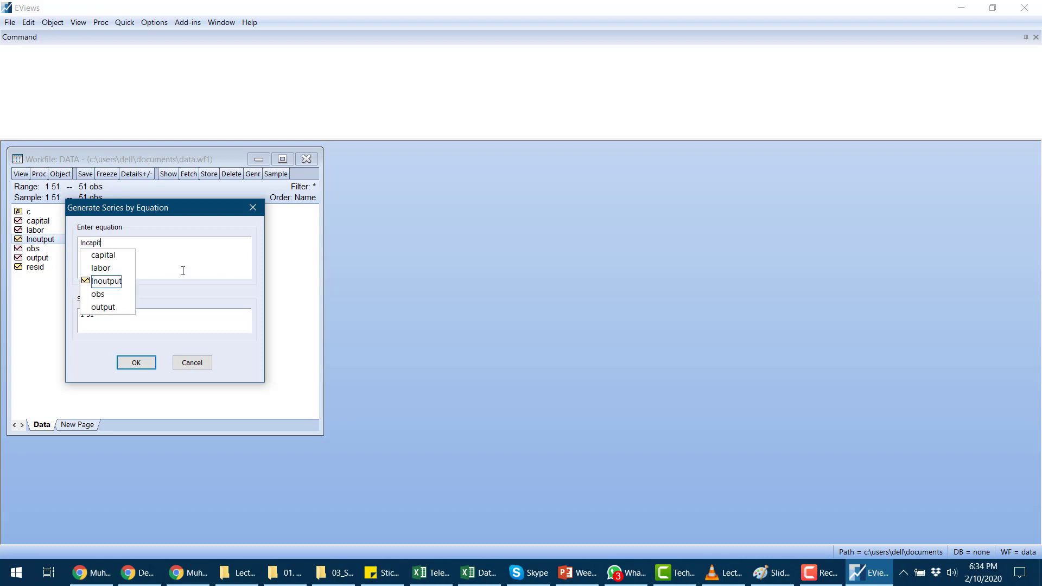
type("al = ")
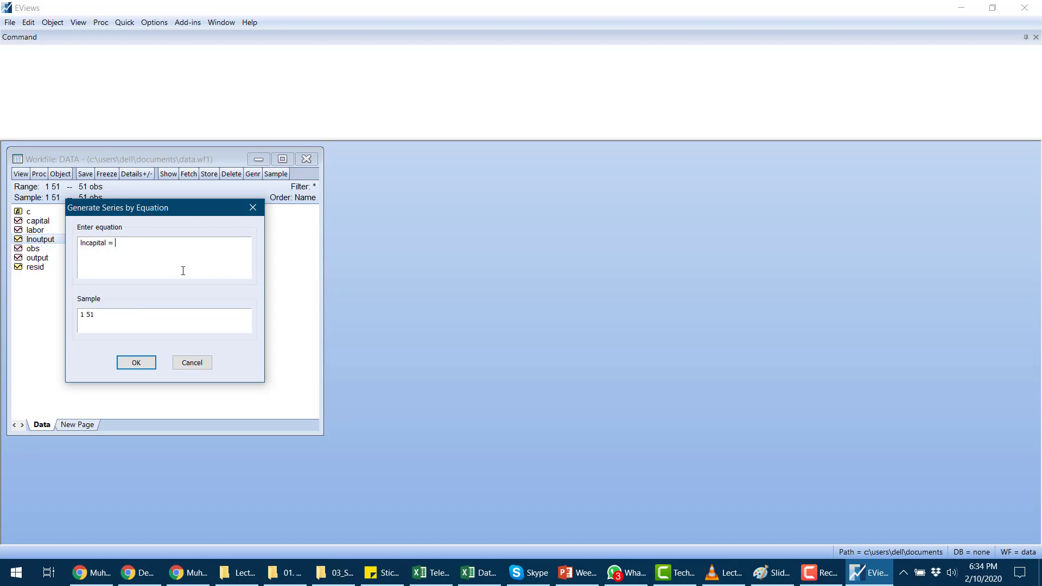
type("@log(capital)")
key("Return")
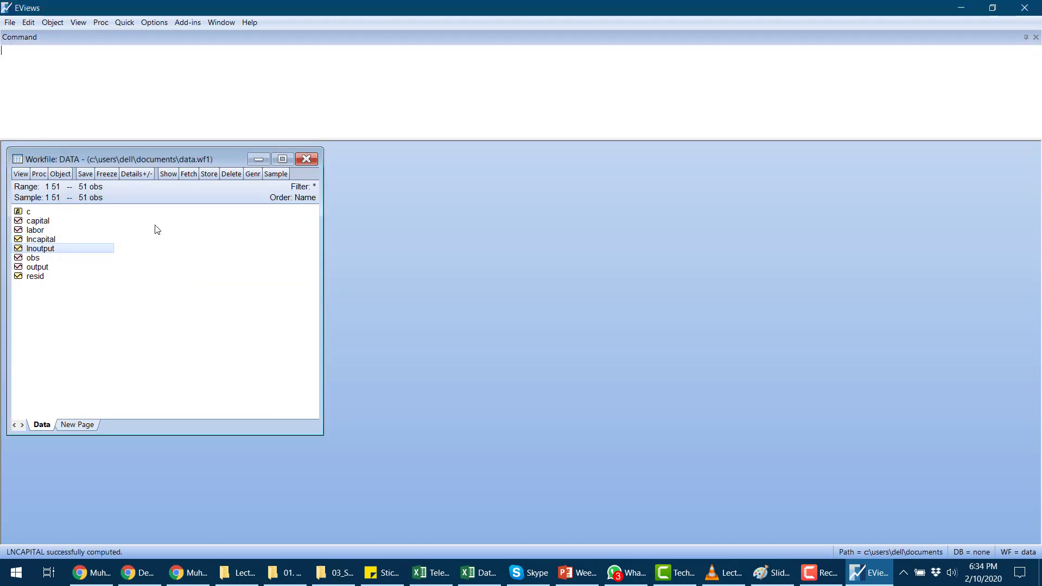
left_click(60, 175)
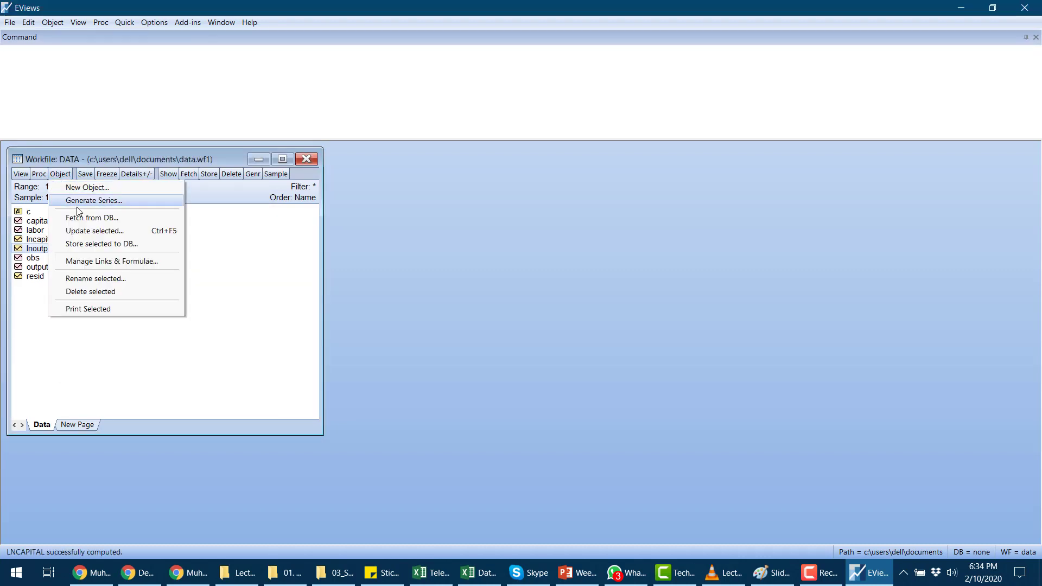
left_click(82, 201)
type("lnlabor = @")
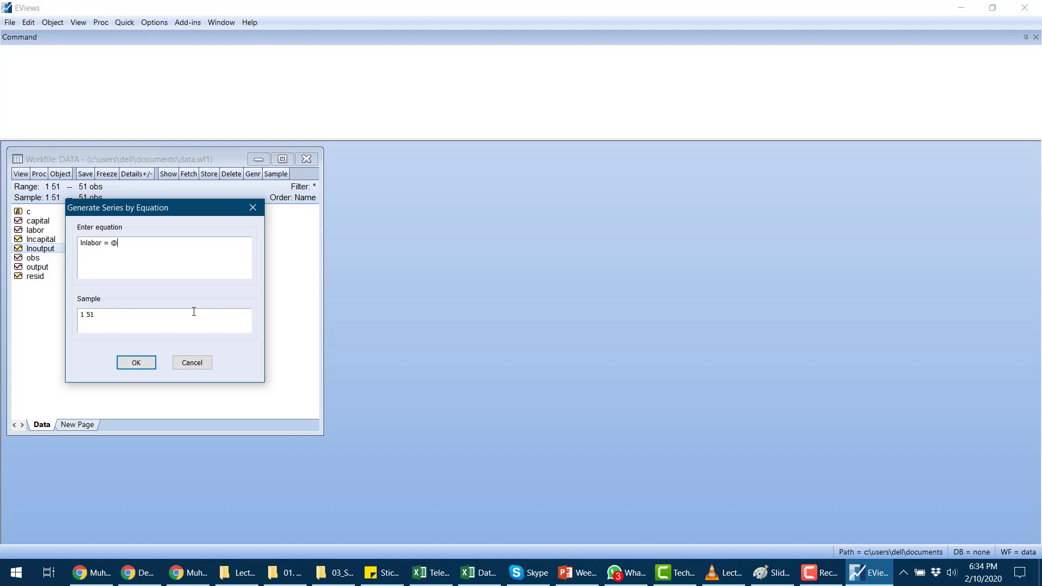
type("log(labor")
left_click(137, 363)
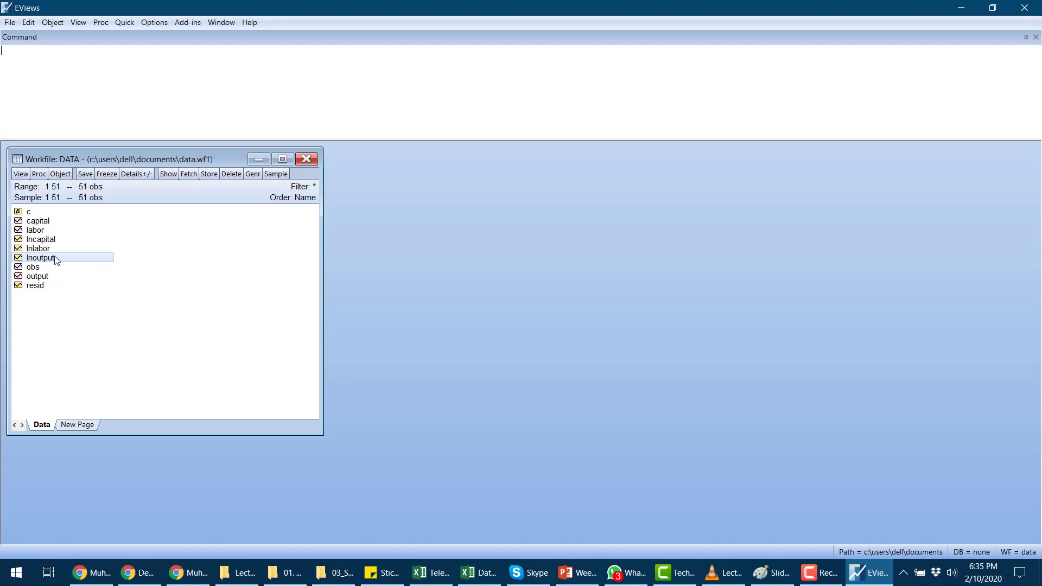
left_click_drag(55, 257, 58, 243)
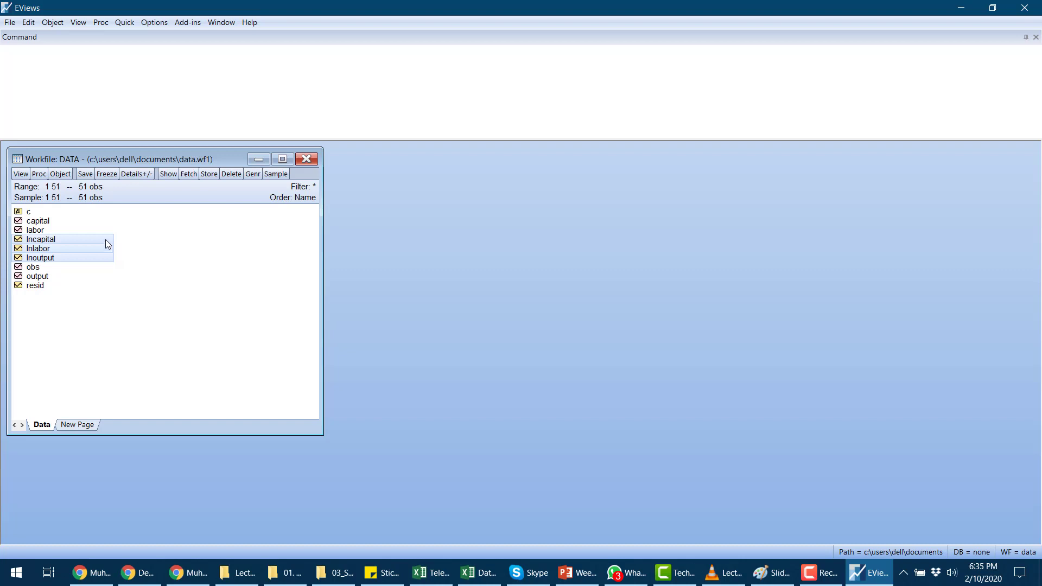
right_click(108, 244)
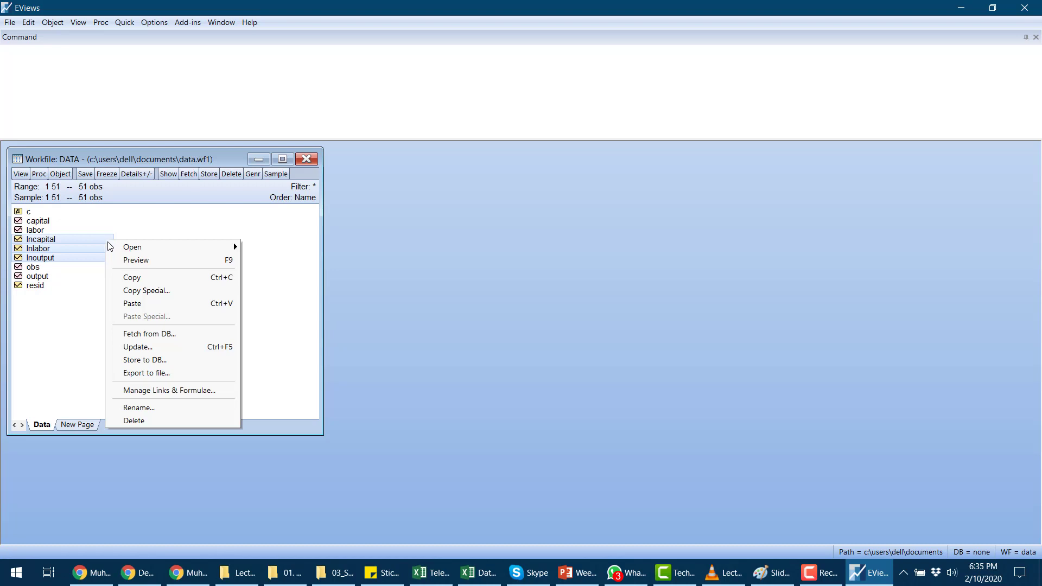
mouse_move(125, 250)
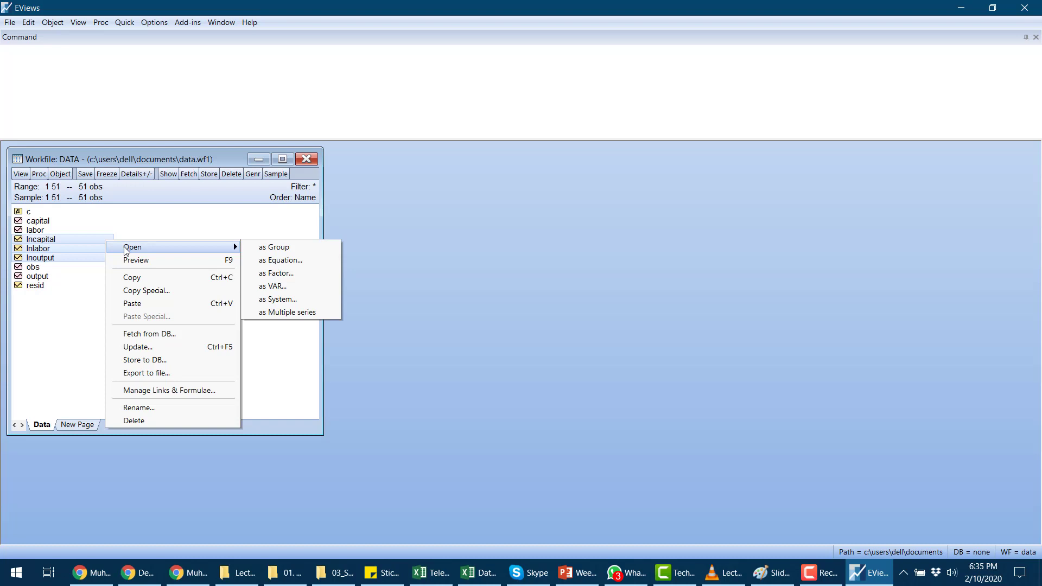
left_click(73, 289)
Select lnoutput, lnlabor and lncapital in that order and open them together as an equation.
left_click(55, 248, "ctrl")
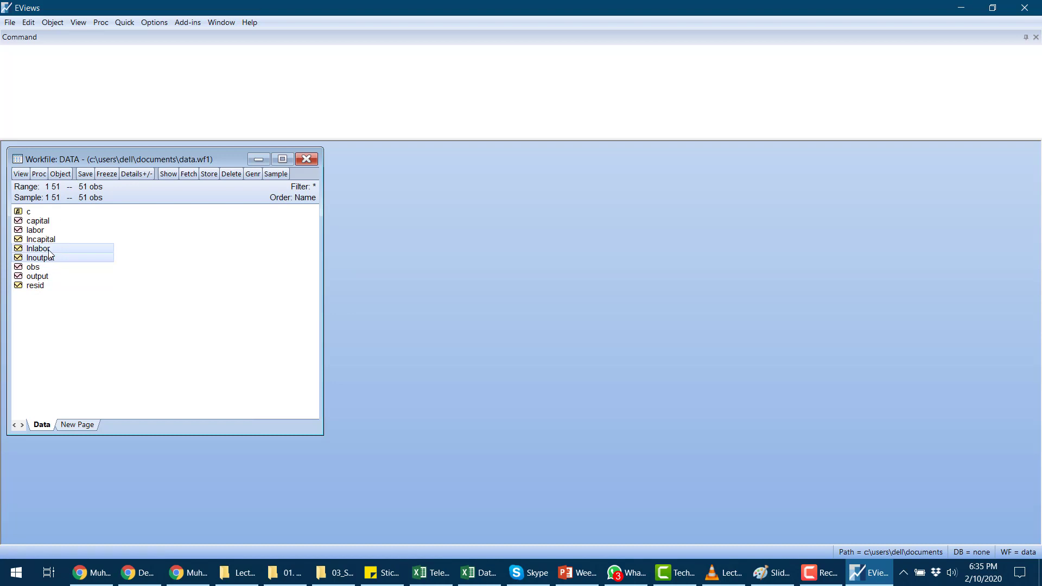
left_click(54, 242, "ctrl")
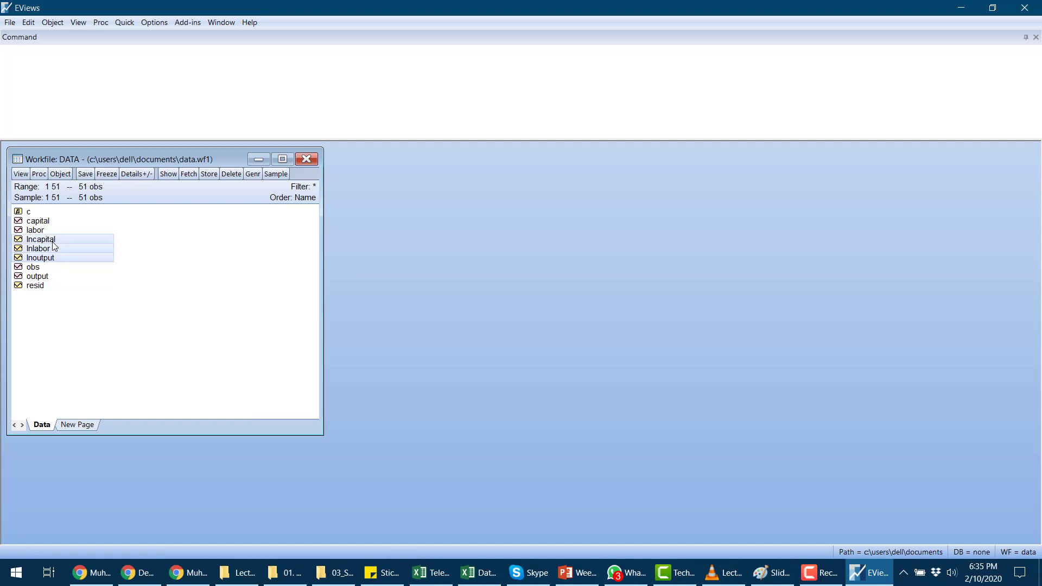
right_click(103, 241)
mouse_move(176, 249)
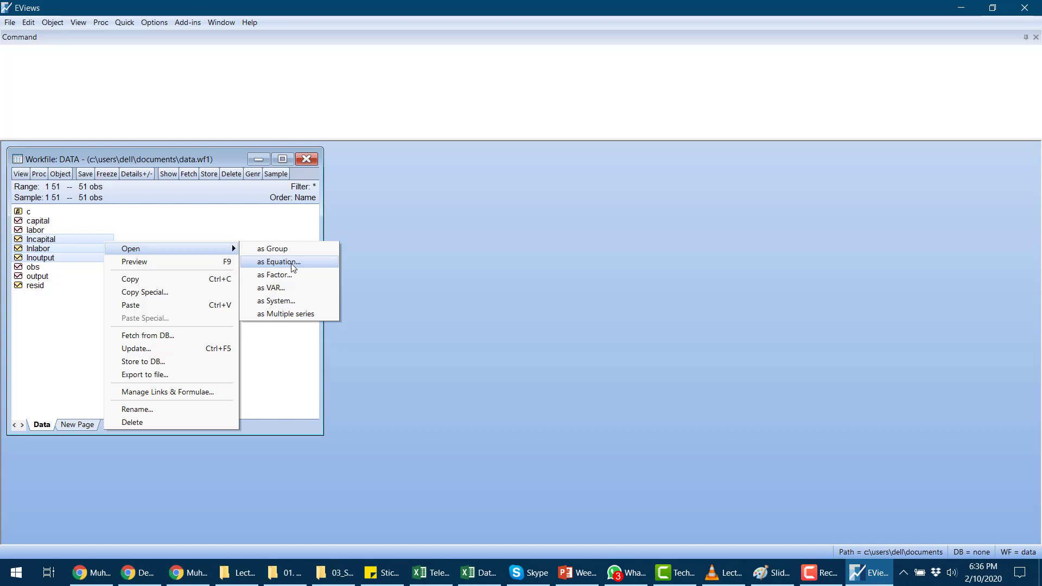
left_click(296, 263)
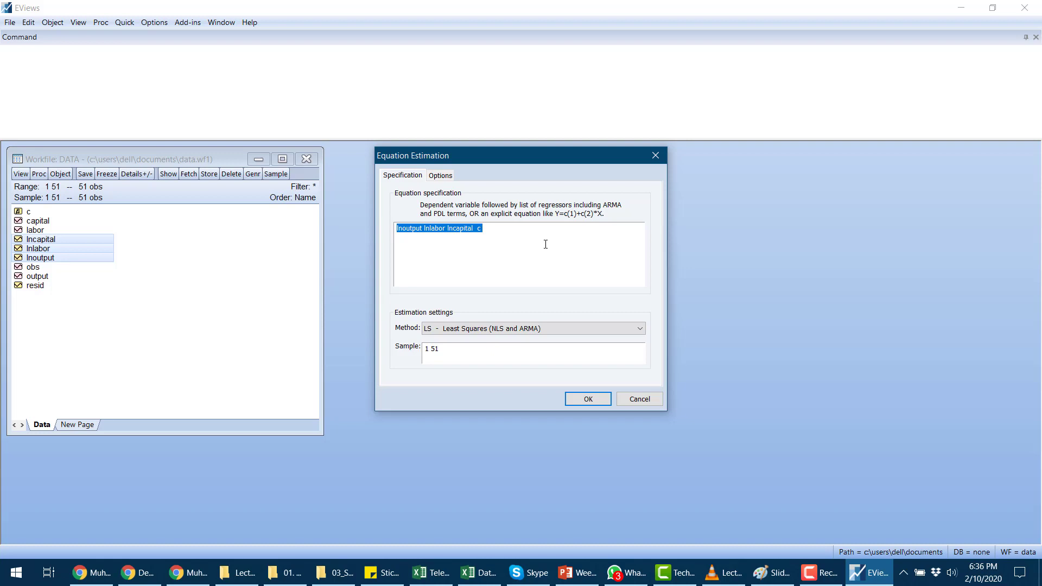
Move the constant in the equation specification directly after the dependent variable, giving lnoutput c lnlabor lncapital.
left_click(423, 247)
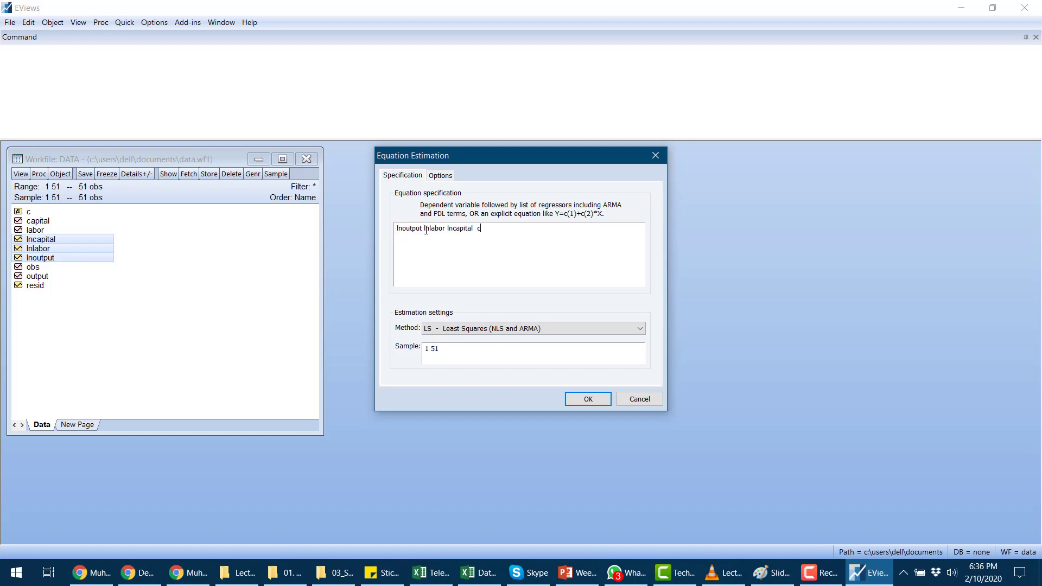
double_click(421, 228)
left_click_drag(424, 228, 483, 230)
left_click(491, 231)
double_click(480, 230)
key("BackSpace")
type("c")
Estimate the equation with the Least Squares (NLS and ARMA) method over the sample 1 51.
left_click(551, 330)
left_click(552, 330)
left_click(587, 401)
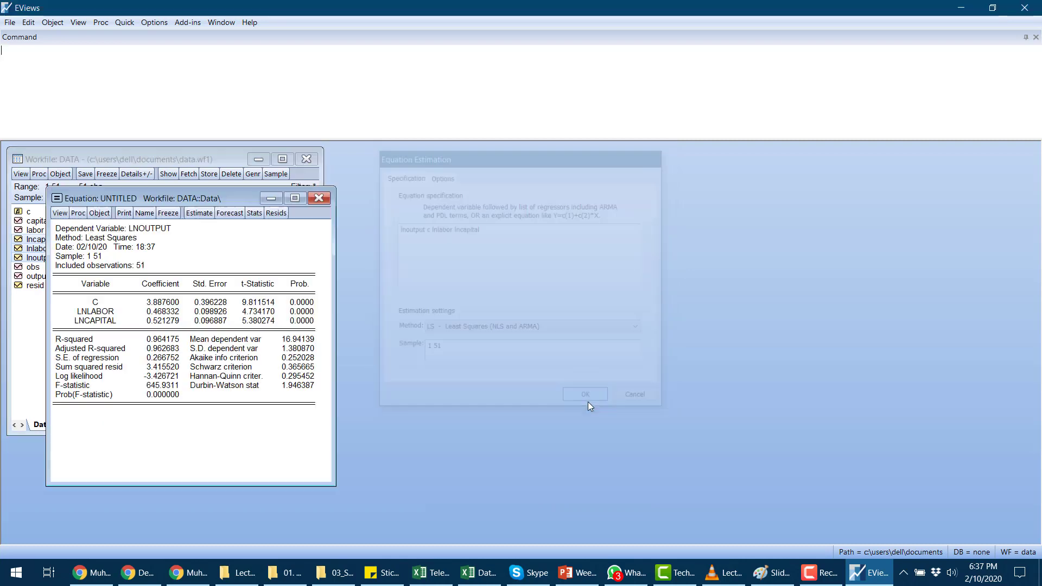
Examine the regression output in the maximized equation window, restore the window and move it off the workfile's series list.
left_click(294, 199)
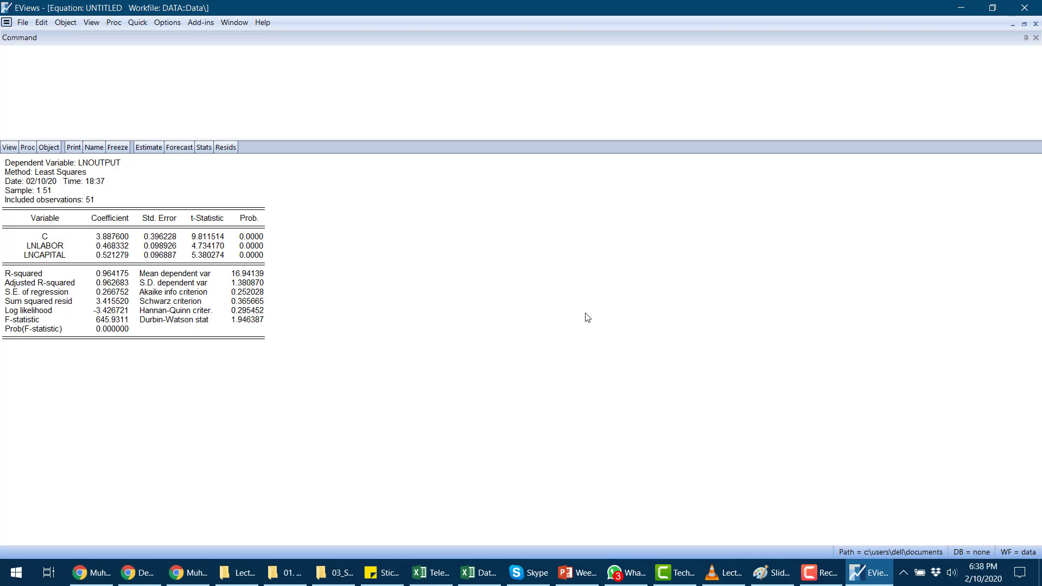
left_click(1024, 24)
left_click_drag(252, 194, 366, 189)
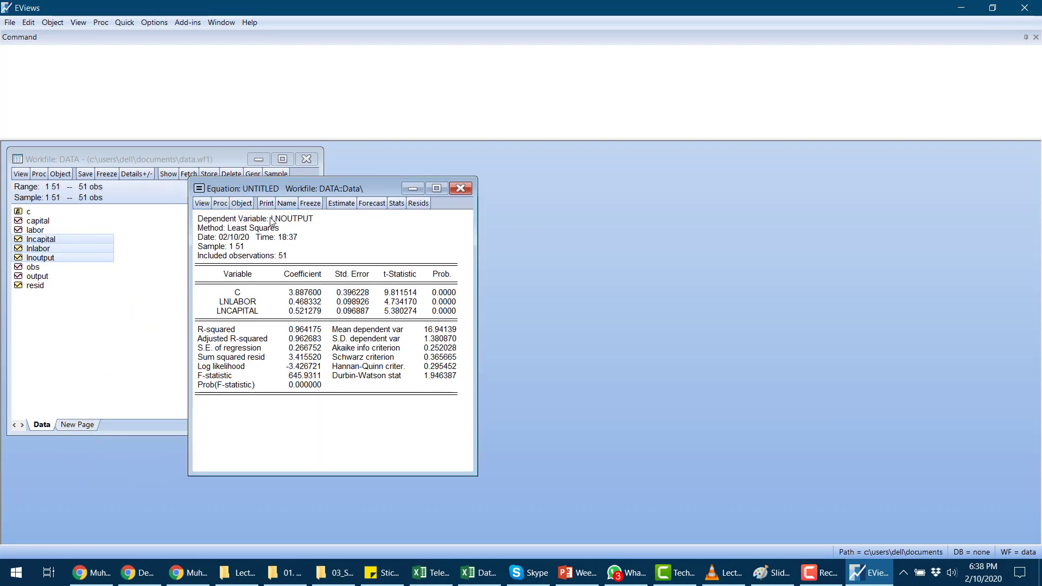
Check the file types available for saving the regression table to disk and close the save dialog without saving.
right_click(362, 243)
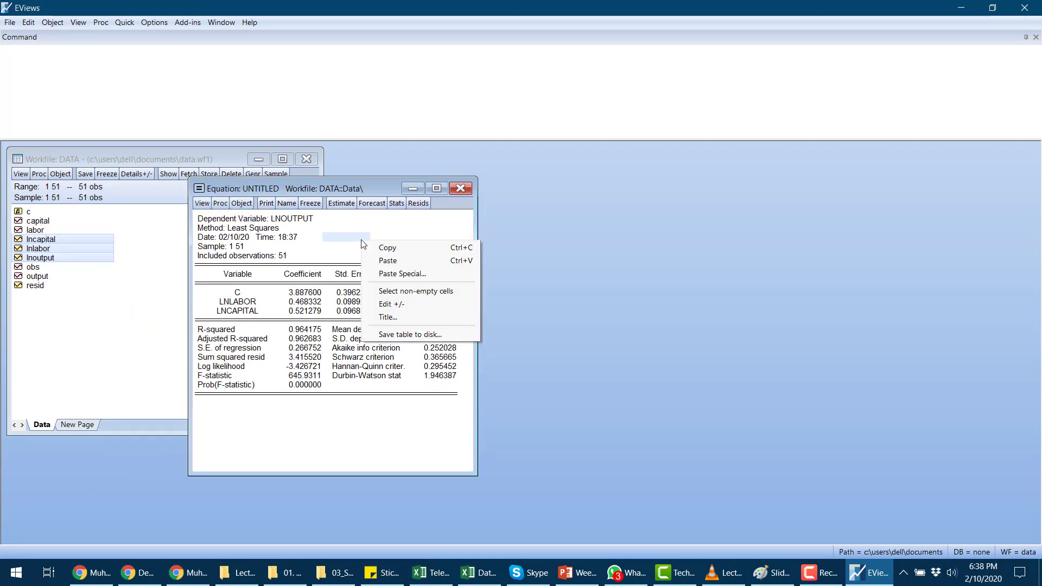
left_click(402, 336)
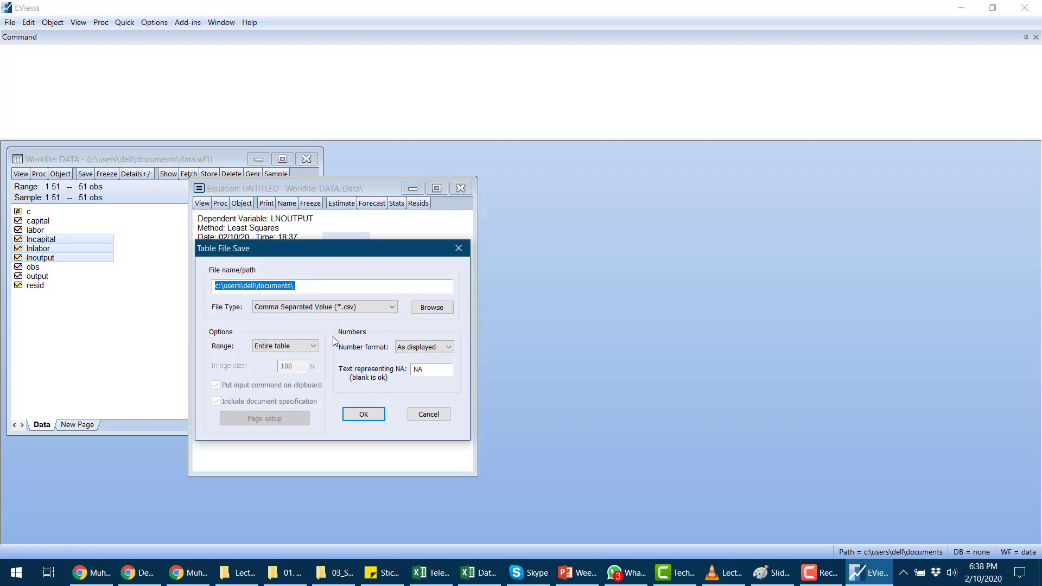
left_click(369, 308)
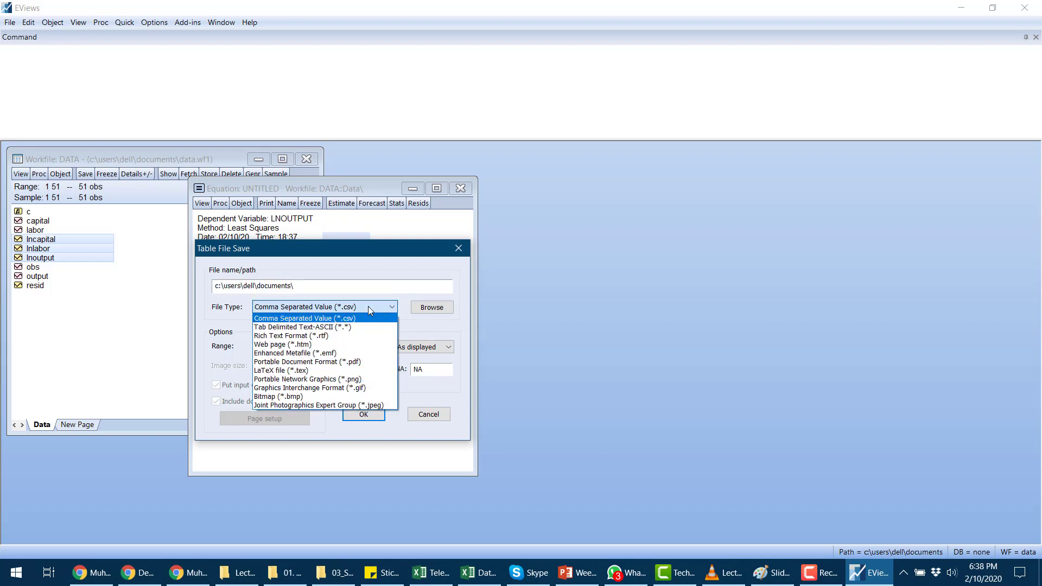
left_click(368, 306)
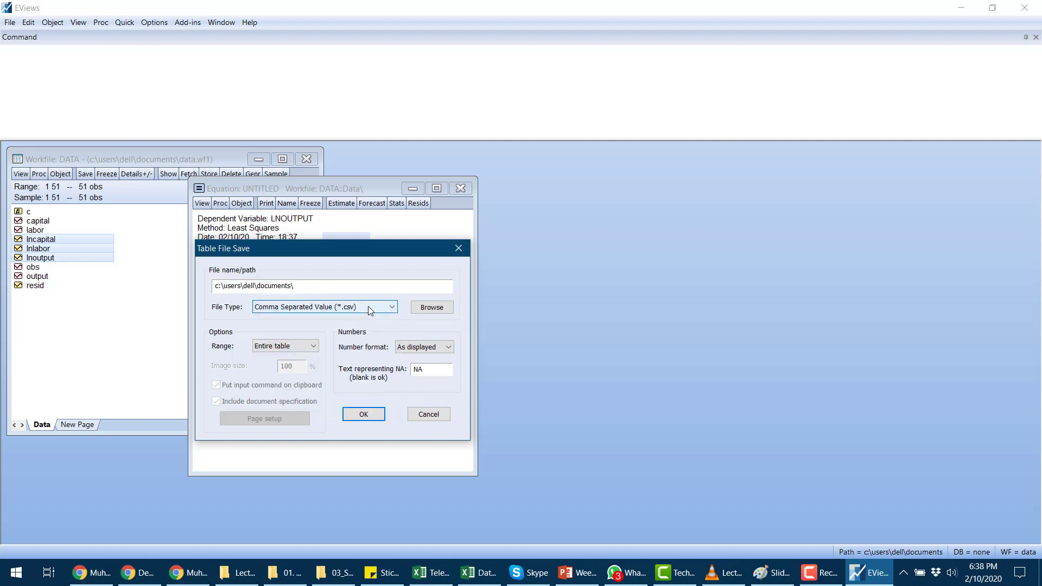
left_click(458, 249)
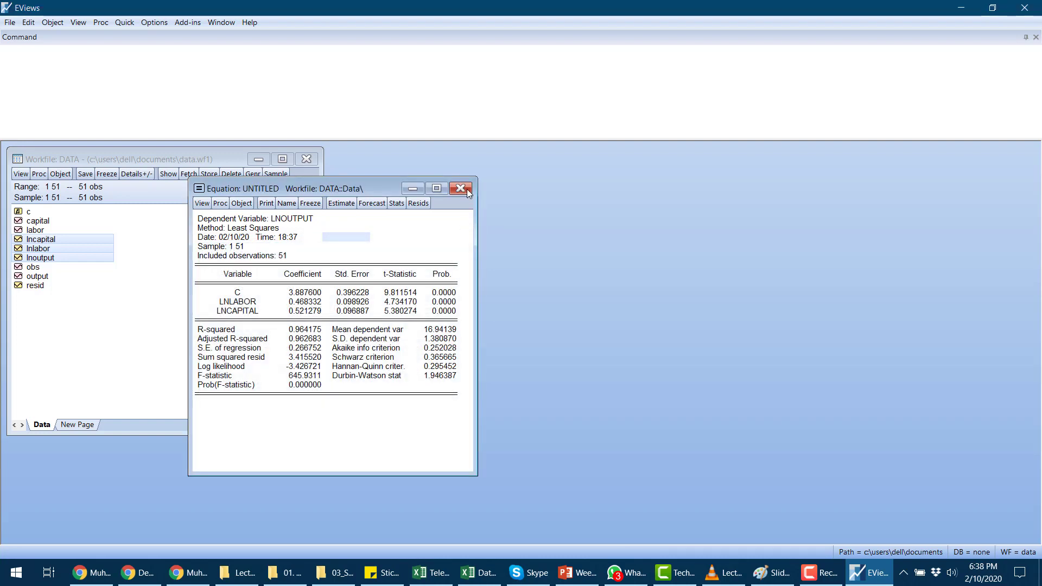
Place the equation window beside the workfile window, minimize it and reopen it maximized.
left_click_drag(396, 190, 514, 159)
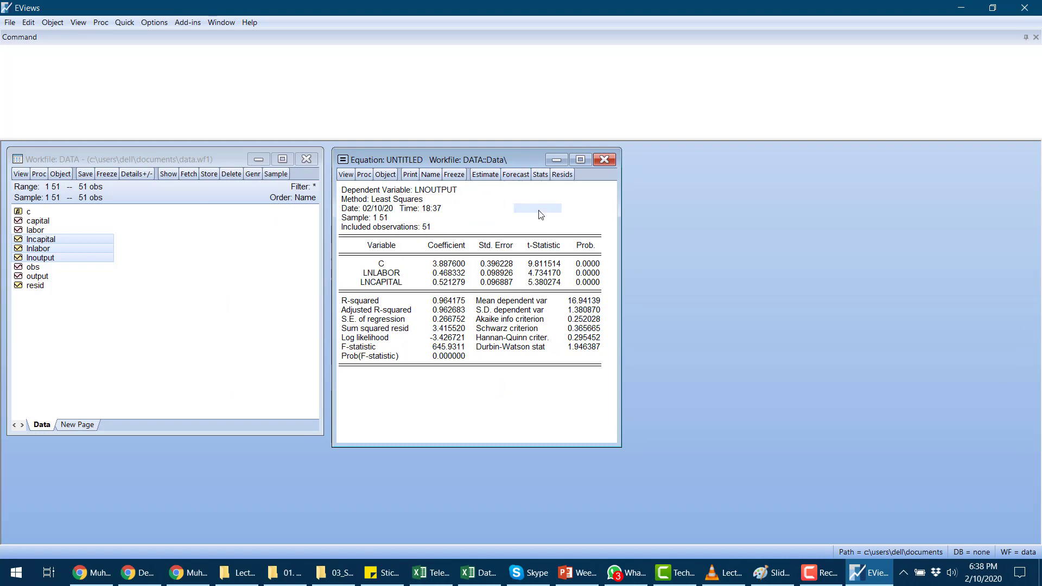
left_click(554, 161)
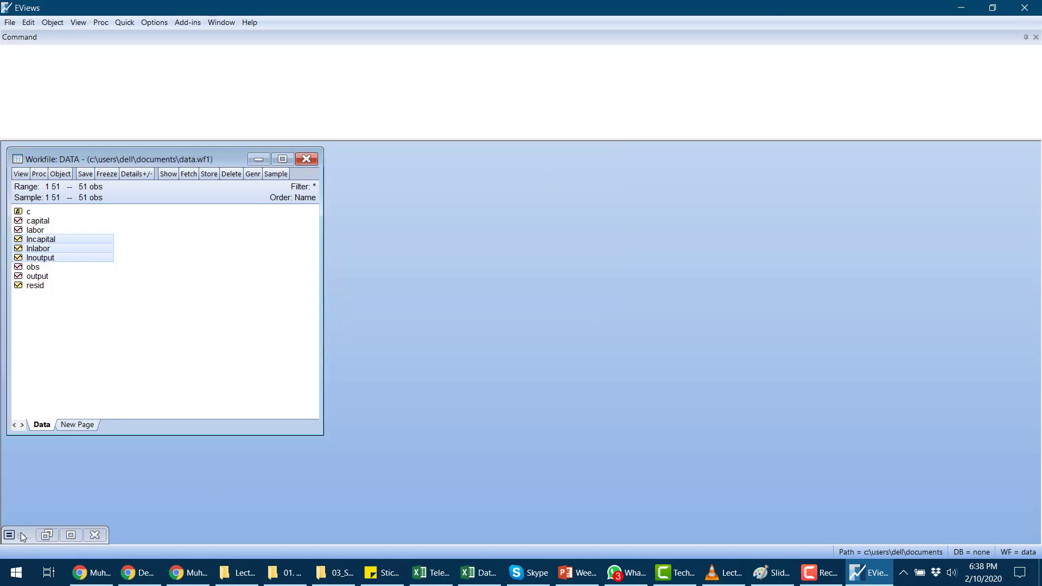
left_click(71, 535)
mouse_move(505, 307)
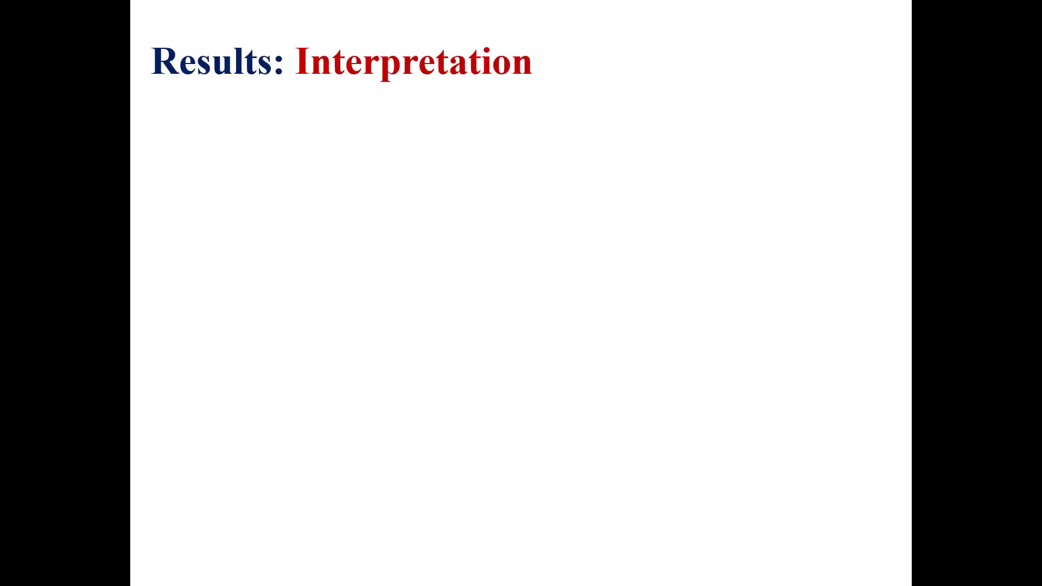
key("Right")
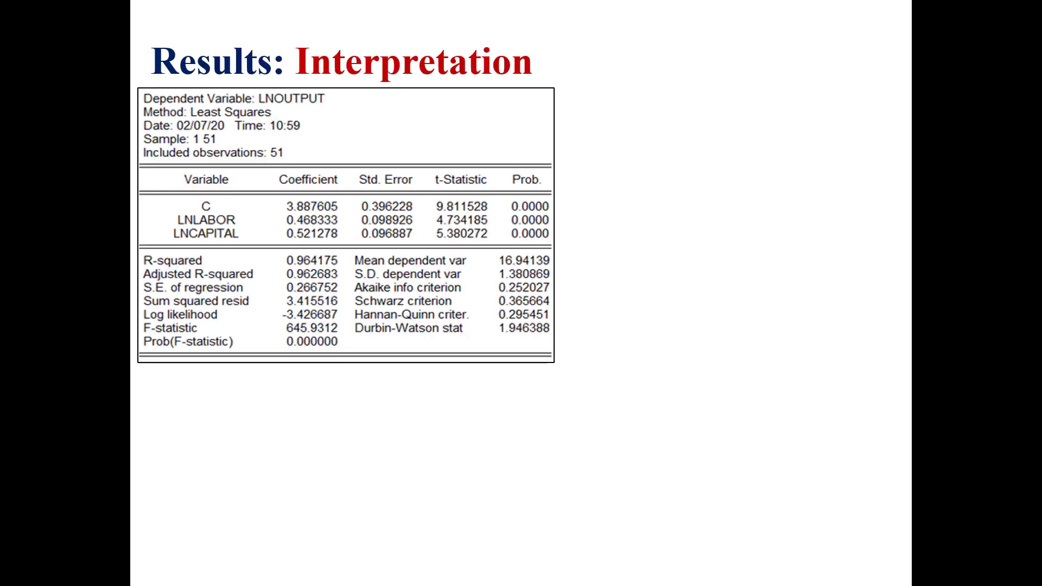